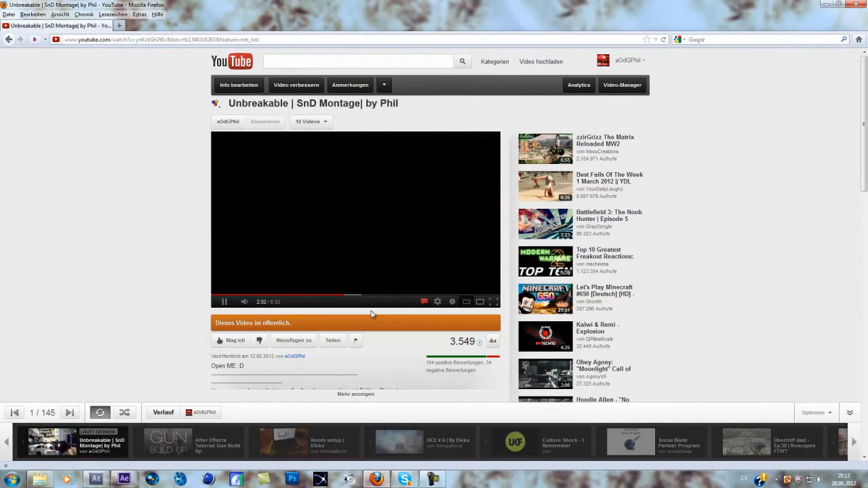
Raise the montage video's playback quality, play the scene with the tracked titles and pause it
{"action": "left_click", "coordinate": [437, 301]}
{"action": "left_click", "coordinate": [438, 250]}
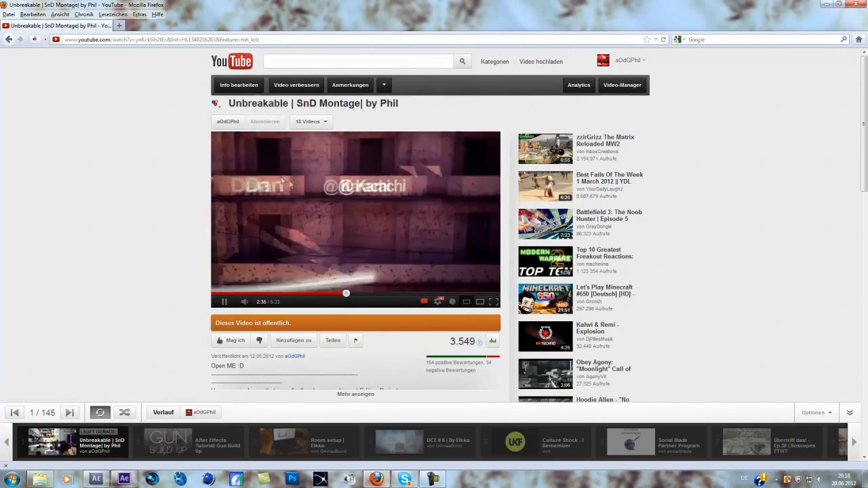
{"action": "left_click", "coordinate": [434, 234]}
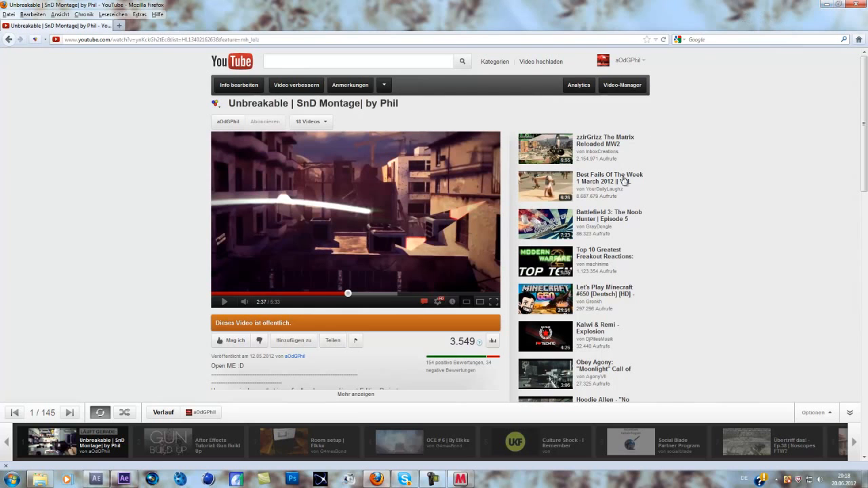
Close the Firefox window and decline the McAfee security scan
{"action": "right_click", "coordinate": [384, 477]}
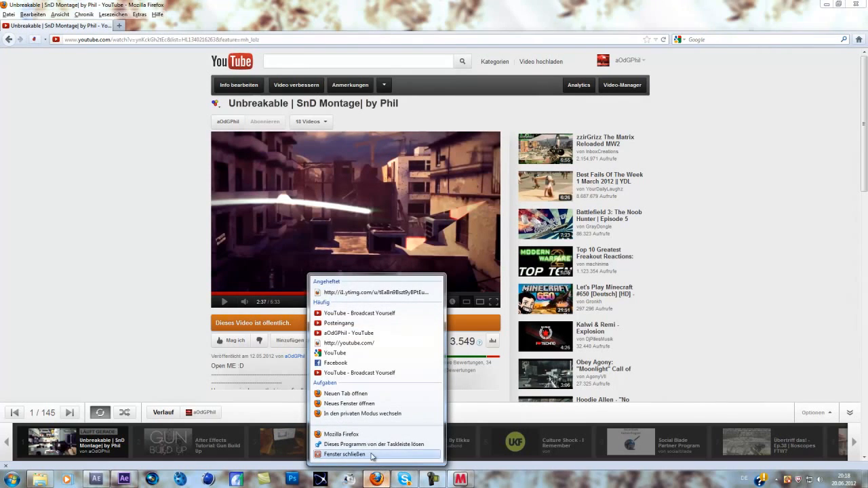
{"action": "left_click", "coordinate": [374, 455]}
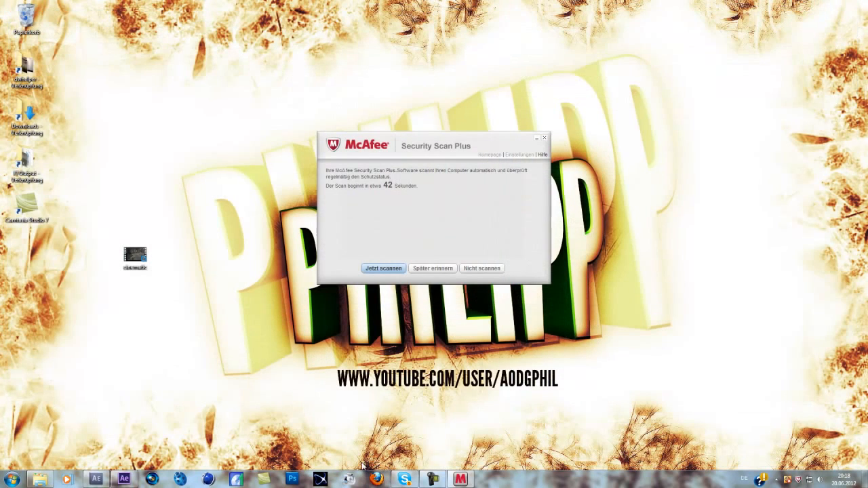
{"action": "left_click", "coordinate": [482, 268]}
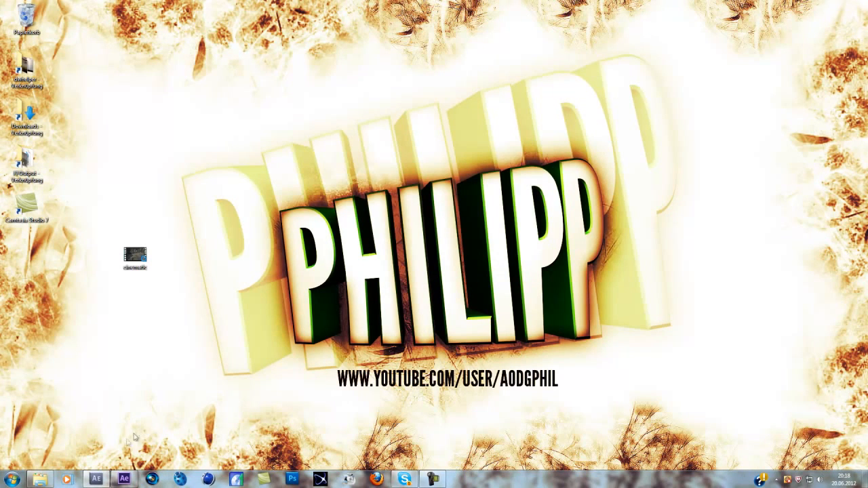
Switch to the open After Effects CS5.5 project, import the desktop clip cinematic and create a composition from it
{"action": "mouse_move", "coordinate": [99, 478]}
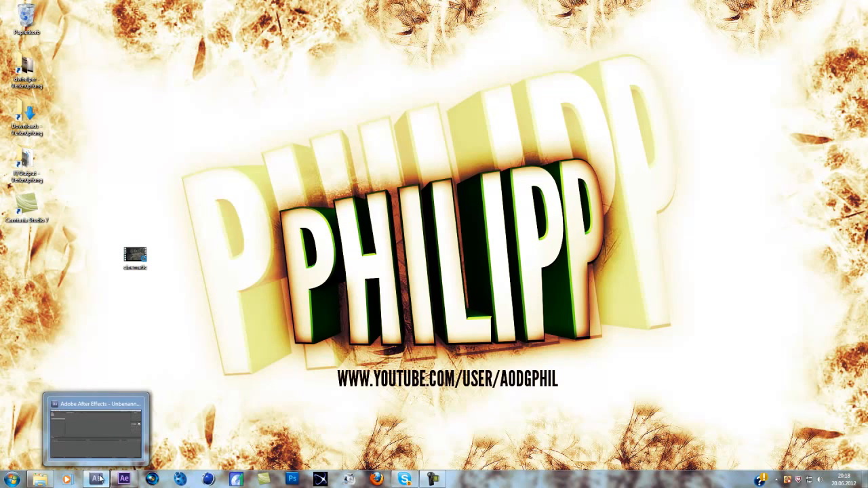
{"action": "left_click", "coordinate": [99, 479]}
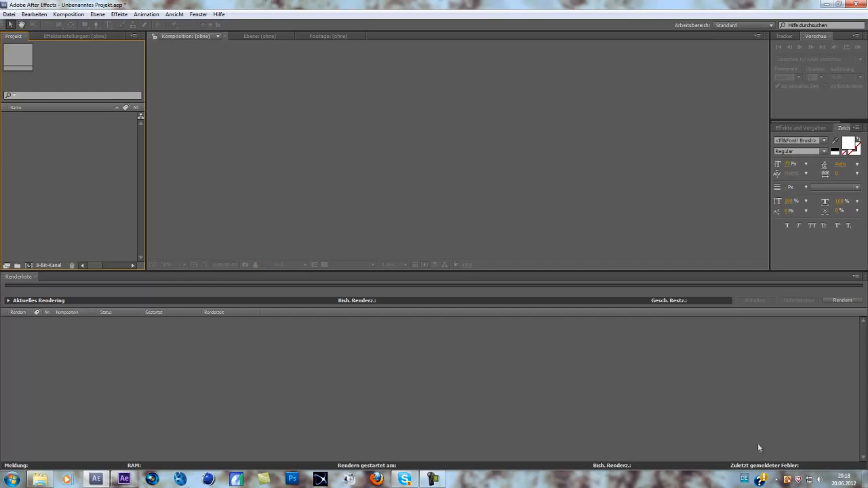
{"action": "left_click", "coordinate": [865, 480]}
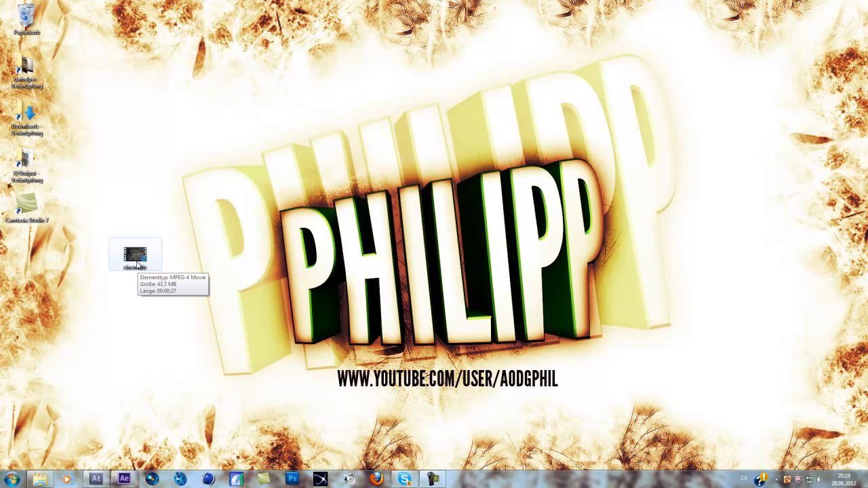
{"action": "left_click_drag", "start_coordinate": [138, 264], "coordinate": [87, 181]}
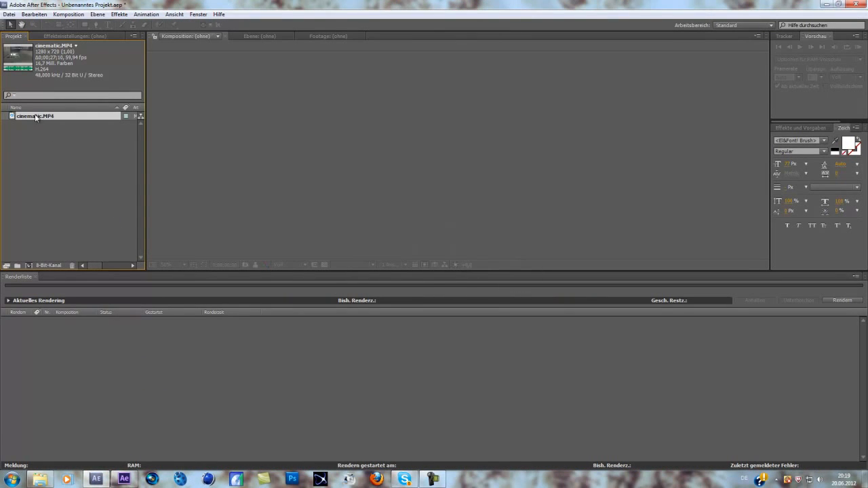
{"action": "left_click", "coordinate": [29, 266]}
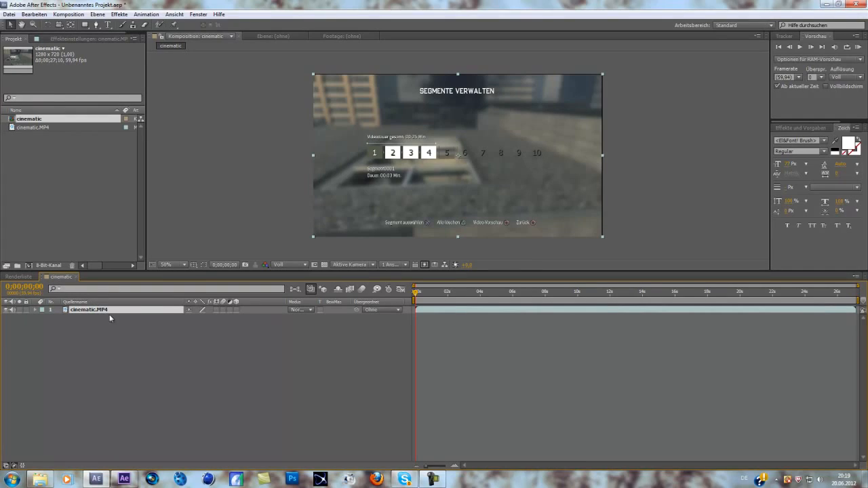
Shift the cinematic.MP4 layer about 2 seconds earlier to skip the menu footage and trim its end to 0;00;02;54
{"action": "left_click_drag", "start_coordinate": [416, 302], "coordinate": [441, 298]}
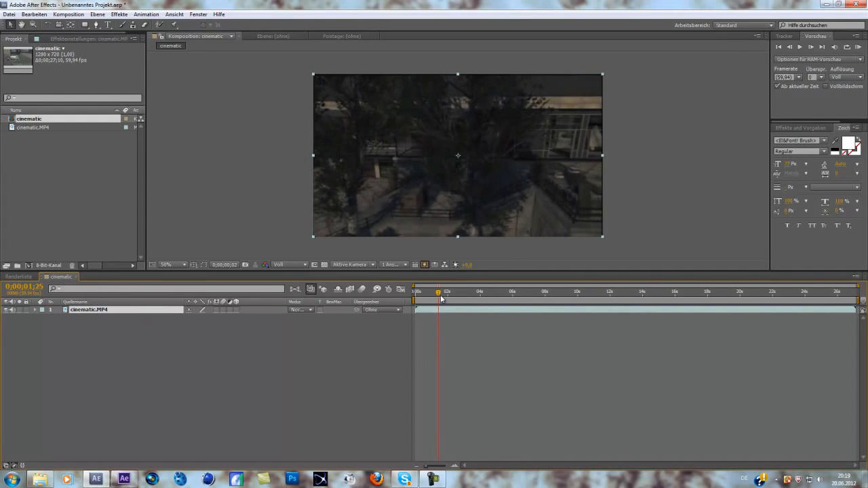
{"action": "key", "text": "space"}
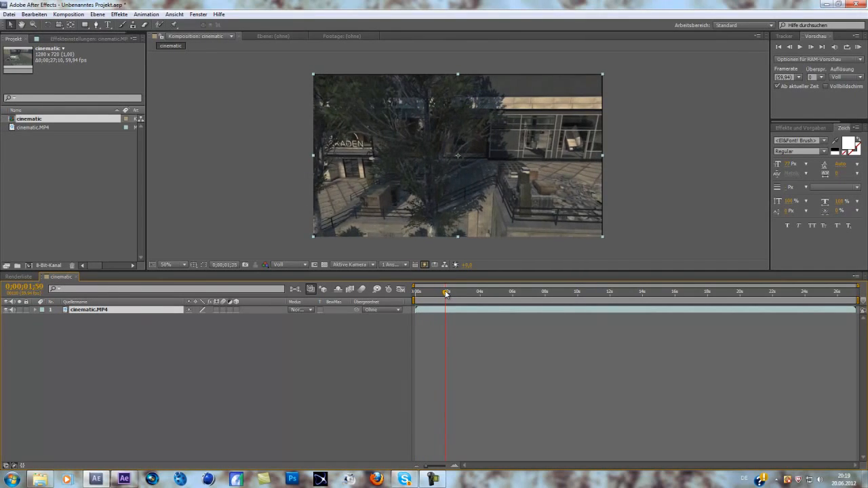
{"action": "mouse_move", "coordinate": [424, 312]}
{"action": "left_mouse_down"}
{"action": "mouse_move", "coordinate": [464, 313]}
{"action": "mouse_move", "coordinate": [437, 311]}
{"action": "left_mouse_up"}
{"action": "left_click_drag", "start_coordinate": [825, 310], "coordinate": [482, 310]}
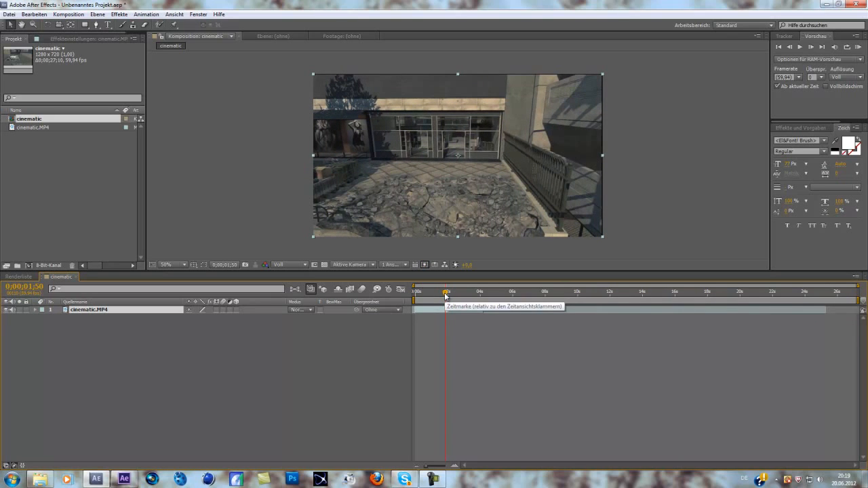
{"action": "left_click_drag", "start_coordinate": [446, 296], "coordinate": [456, 297]}
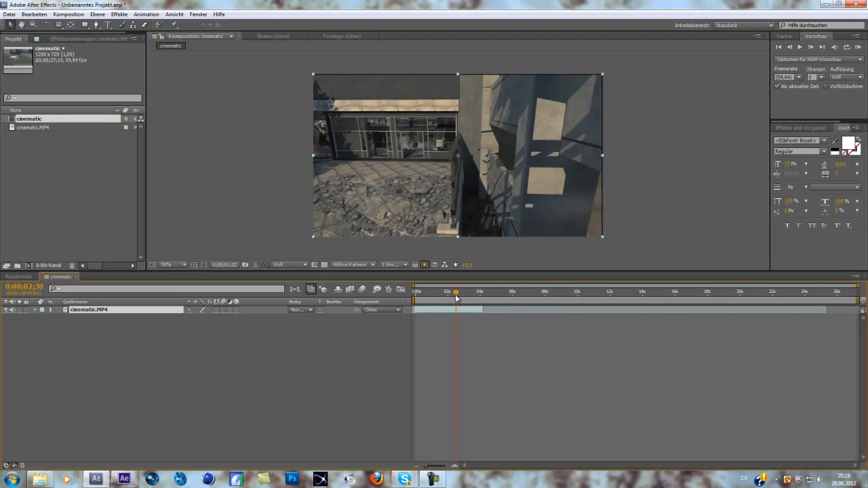
{"action": "mouse_move", "coordinate": [456, 296]}
{"action": "left_mouse_down"}
{"action": "mouse_move", "coordinate": [470, 305]}
{"action": "mouse_move", "coordinate": [462, 304]}
{"action": "left_mouse_up"}
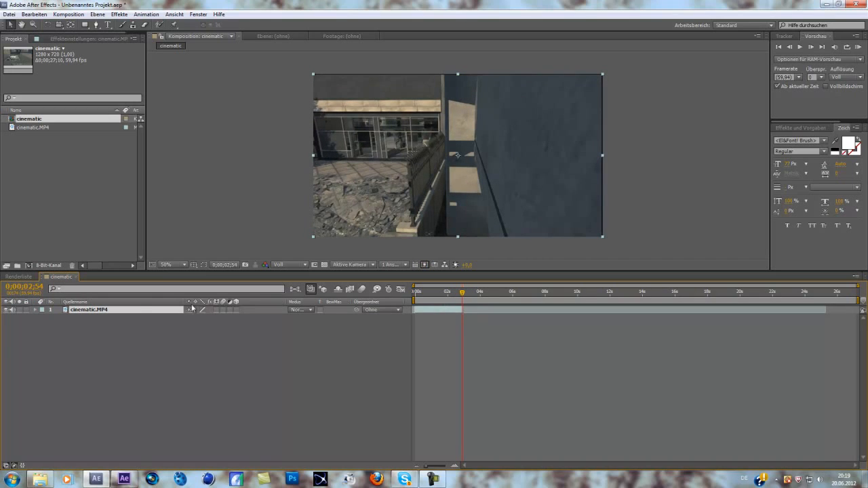
Apply The Foundry's CameraTracker effect to the cinematic.MP4 layer and track its features
{"action": "right_click", "coordinate": [127, 312]}
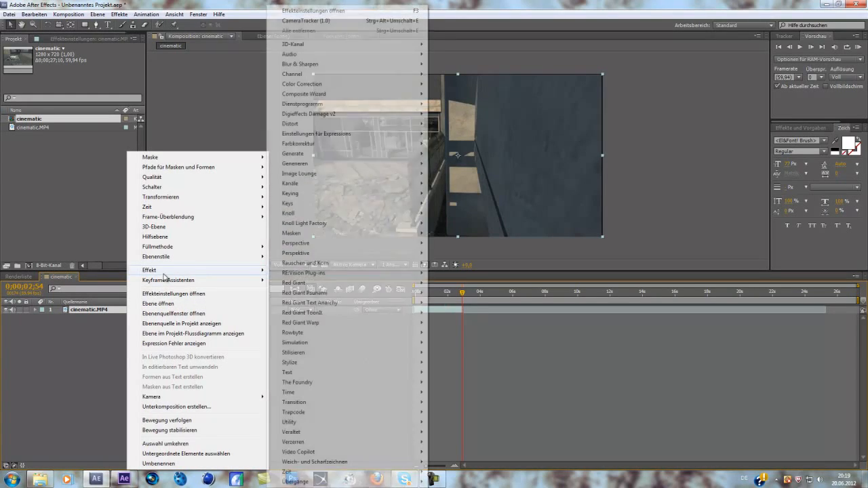
{"action": "mouse_move", "coordinate": [324, 383]}
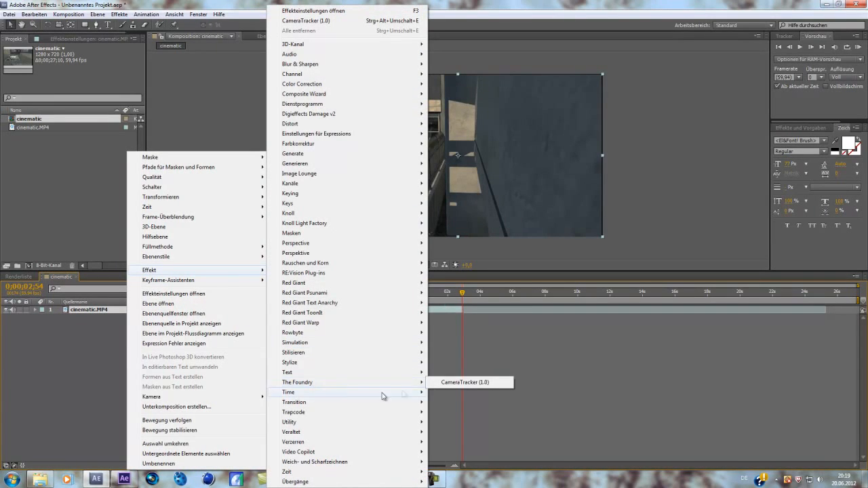
{"action": "left_click", "coordinate": [474, 383]}
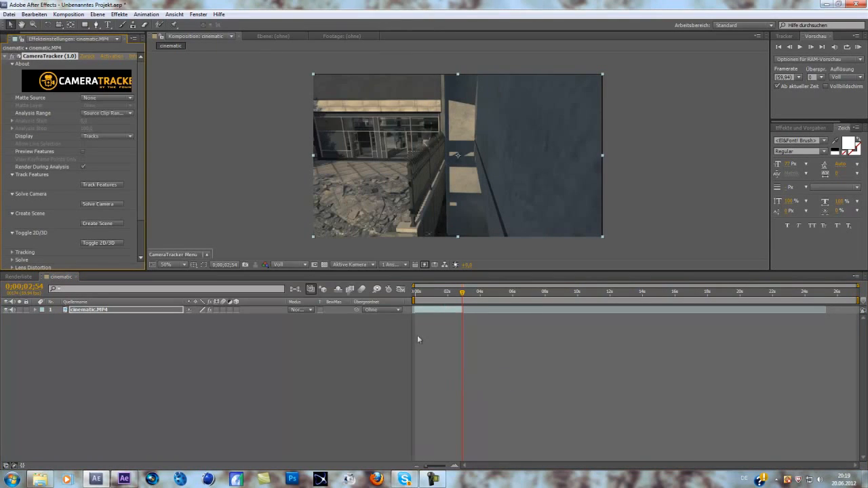
{"action": "left_click", "coordinate": [99, 185]}
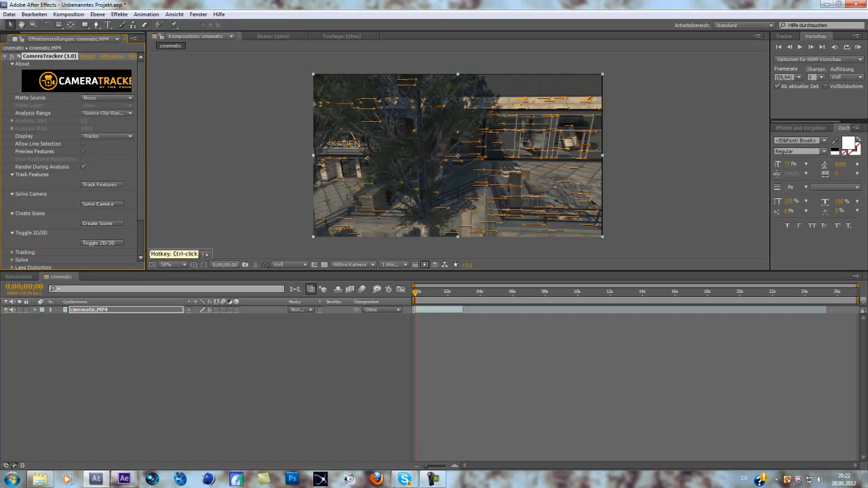
{"action": "left_click", "coordinate": [405, 479]}
{"action": "left_click", "coordinate": [405, 479]}
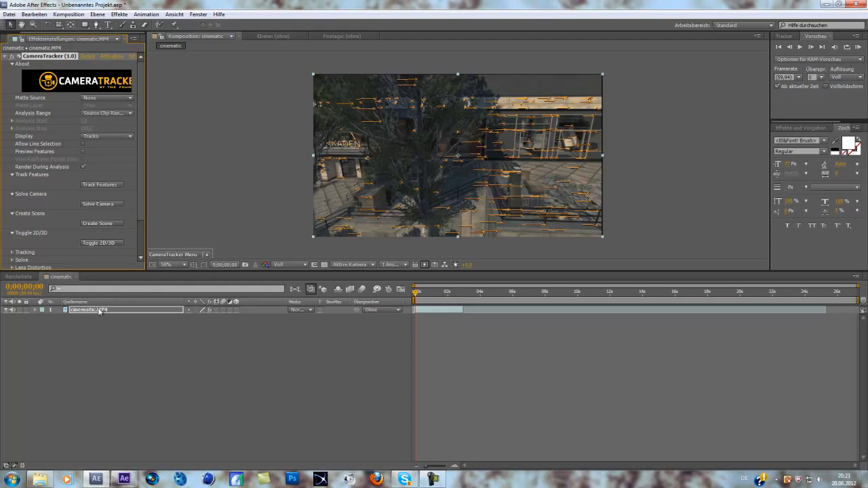
Solve the camera from the tracked features and create the CameraTracker scene
{"action": "left_click", "coordinate": [100, 202]}
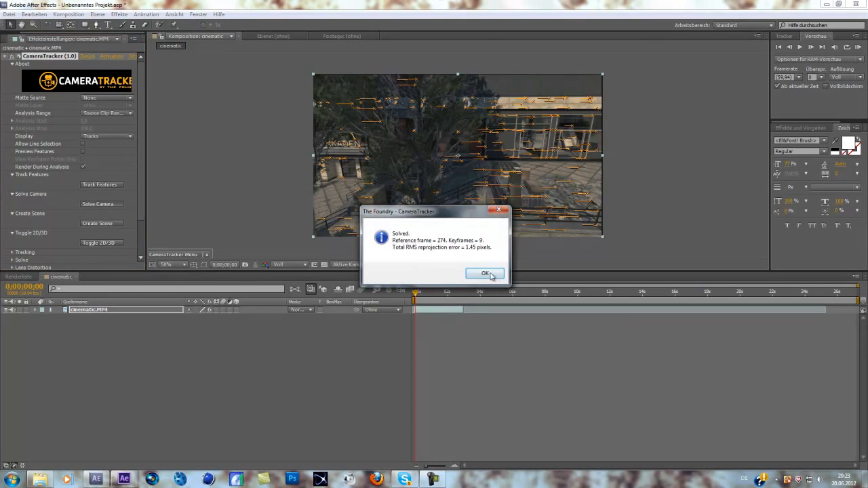
{"action": "left_click", "coordinate": [483, 272]}
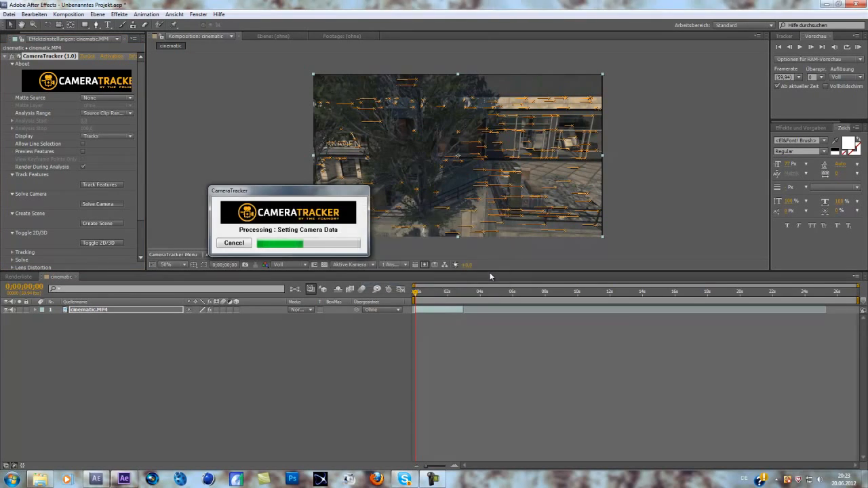
{"action": "left_click", "coordinate": [107, 224]}
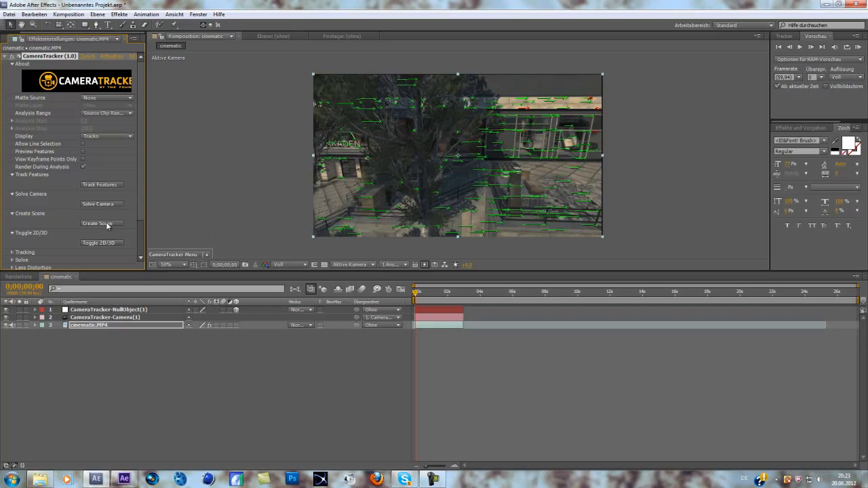
Add a new text layer to the cinematic composition
{"action": "right_click", "coordinate": [217, 371]}
{"action": "mouse_move", "coordinate": [274, 380]}
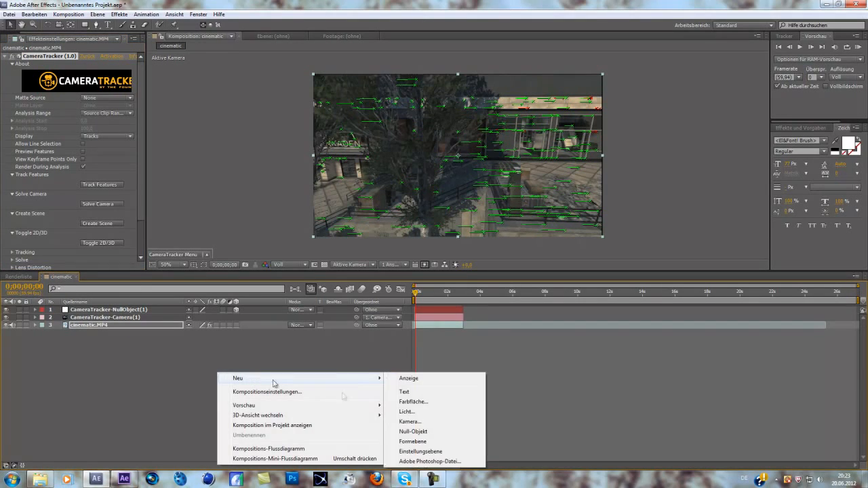
{"action": "left_click", "coordinate": [429, 392]}
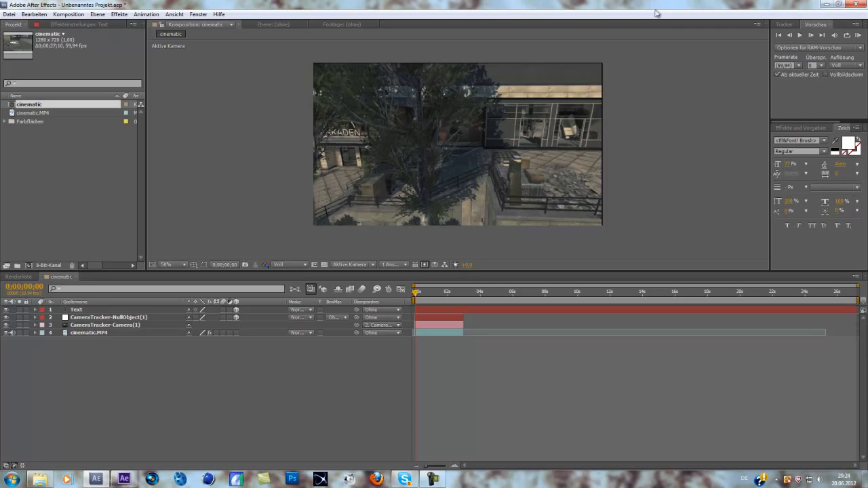
Close After Effects CS5.5 without saving the project
{"action": "right_click", "coordinate": [95, 478]}
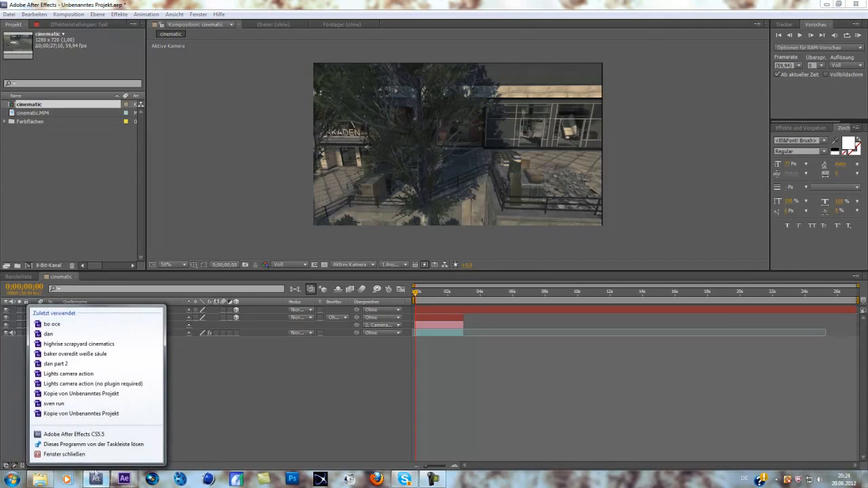
{"action": "left_click", "coordinate": [85, 456]}
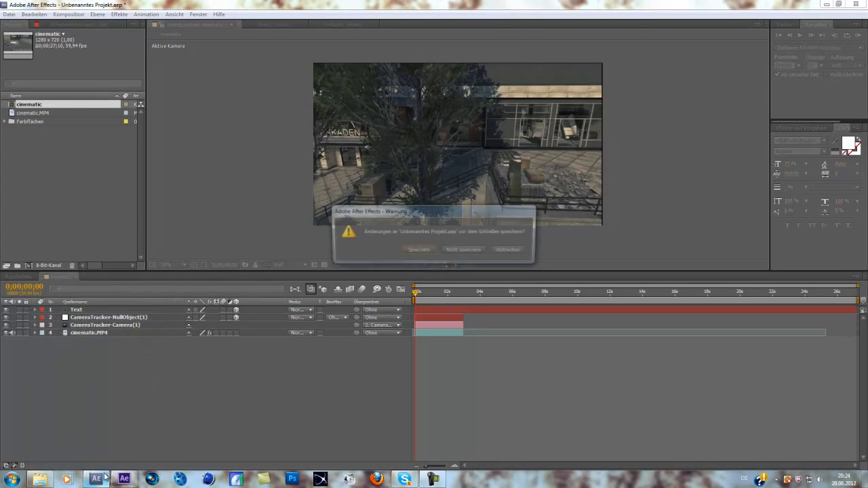
{"action": "left_click", "coordinate": [466, 251]}
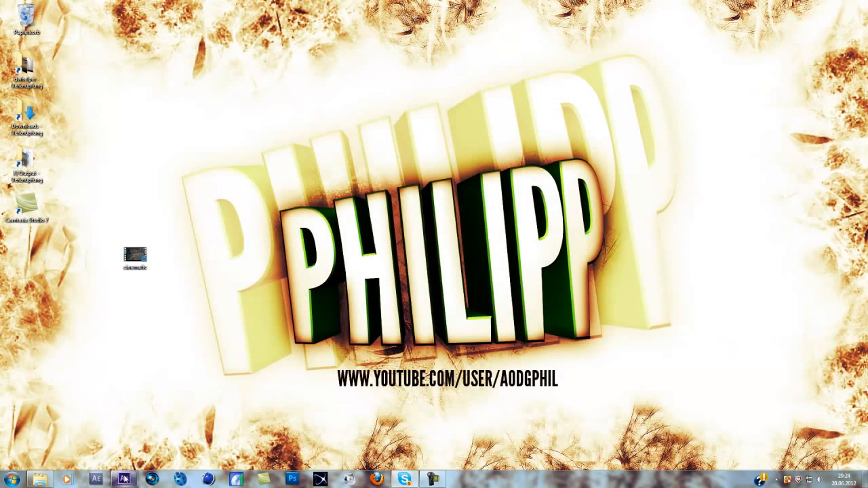
Switch to the other After Effects version, import the desktop clip cinematic and create a composition from it
{"action": "mouse_move", "coordinate": [124, 479]}
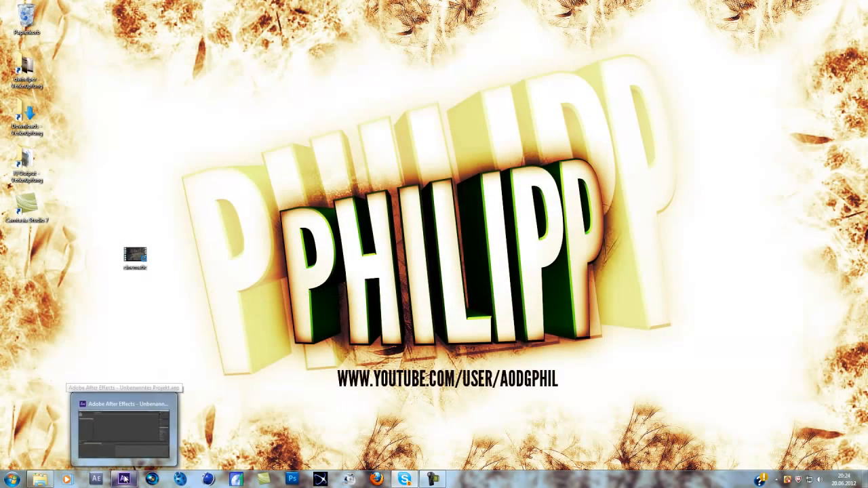
{"action": "left_click", "coordinate": [124, 479]}
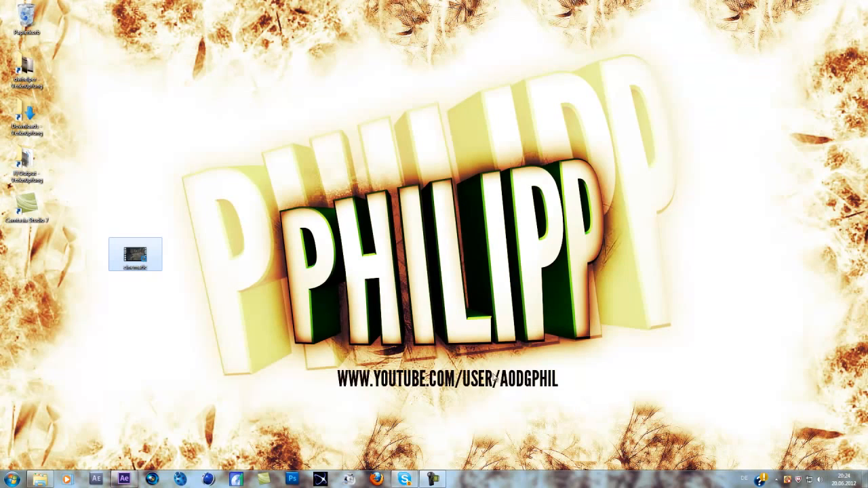
{"action": "left_click_drag", "start_coordinate": [139, 257], "coordinate": [121, 478]}
{"action": "left_click_drag", "start_coordinate": [121, 479], "coordinate": [58, 163]}
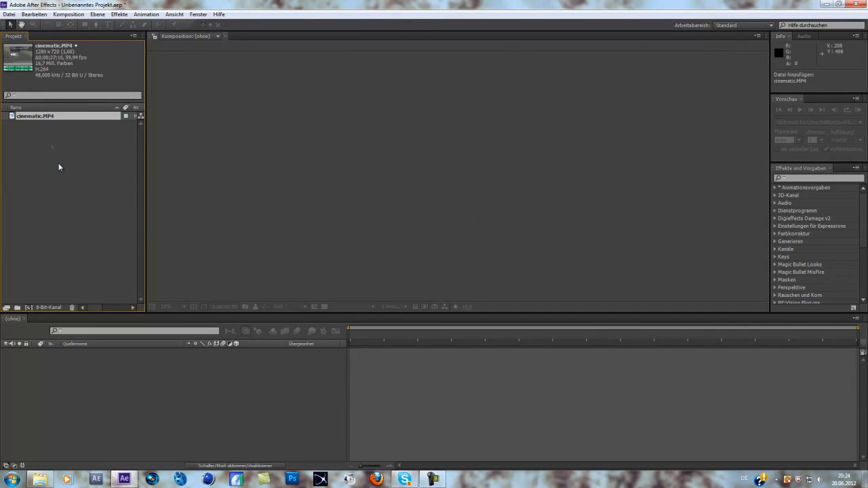
{"action": "left_click_drag", "start_coordinate": [36, 130], "coordinate": [30, 310]}
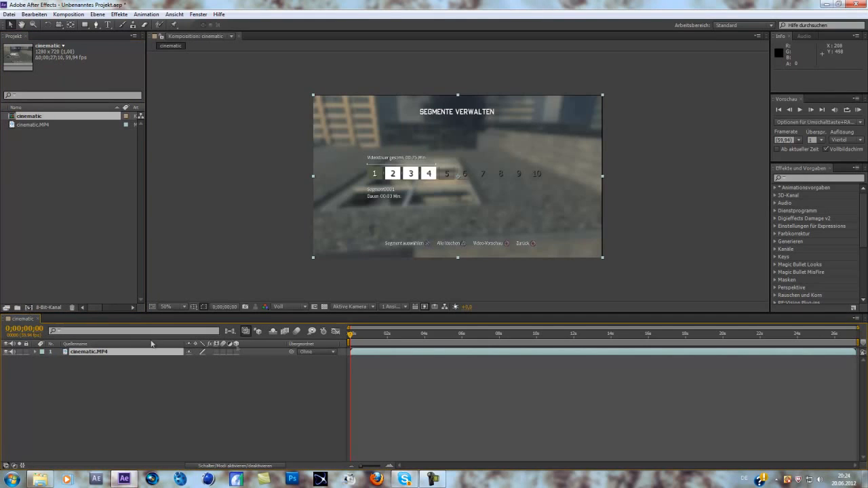
Shift the cinematic.MP4 layer about 2 seconds earlier and trim its out point to 0;00;02;43
{"action": "mouse_move", "coordinate": [355, 354]}
{"action": "left_mouse_down"}
{"action": "mouse_move", "coordinate": [394, 355]}
{"action": "mouse_move", "coordinate": [387, 354]}
{"action": "mouse_move", "coordinate": [390, 340]}
{"action": "mouse_move", "coordinate": [360, 353]}
{"action": "left_mouse_up"}
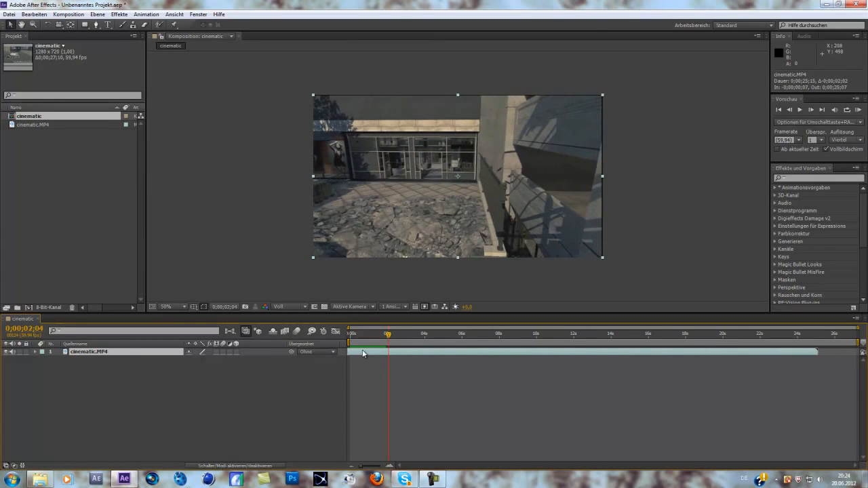
{"action": "left_click_drag", "start_coordinate": [816, 352], "coordinate": [381, 338]}
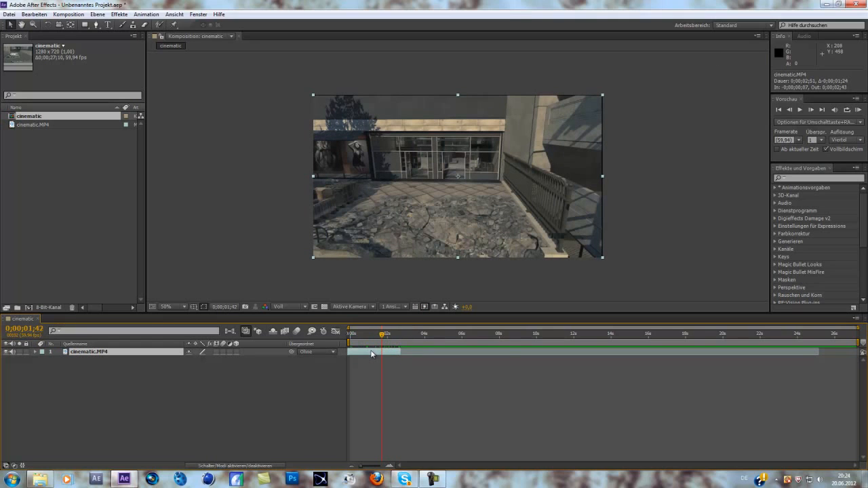
Track the camera of the cinematic.MP4 layer and create text and a camera from the track points above the shop front
{"action": "right_click", "coordinate": [371, 354]}
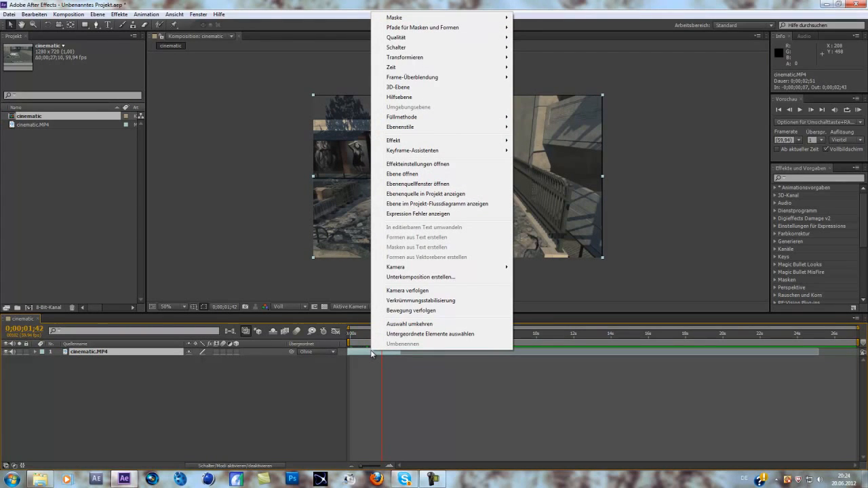
{"action": "left_click", "coordinate": [423, 291]}
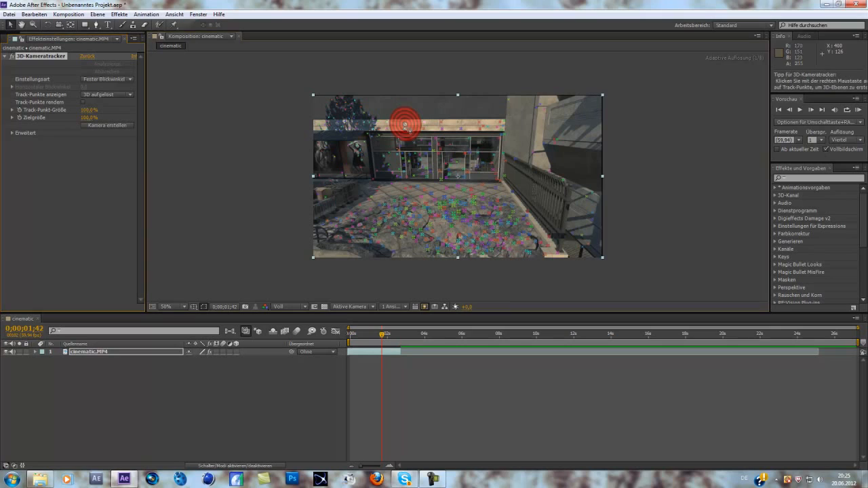
{"action": "right_click", "coordinate": [406, 125]}
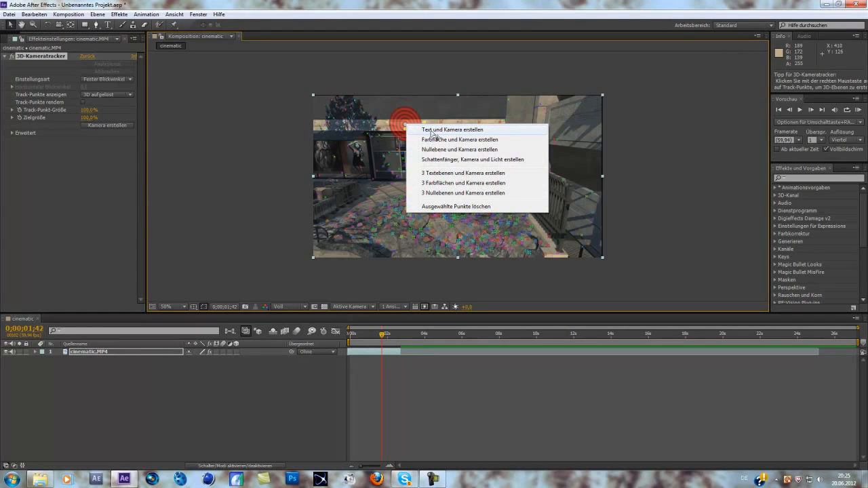
{"action": "left_click", "coordinate": [434, 130]}
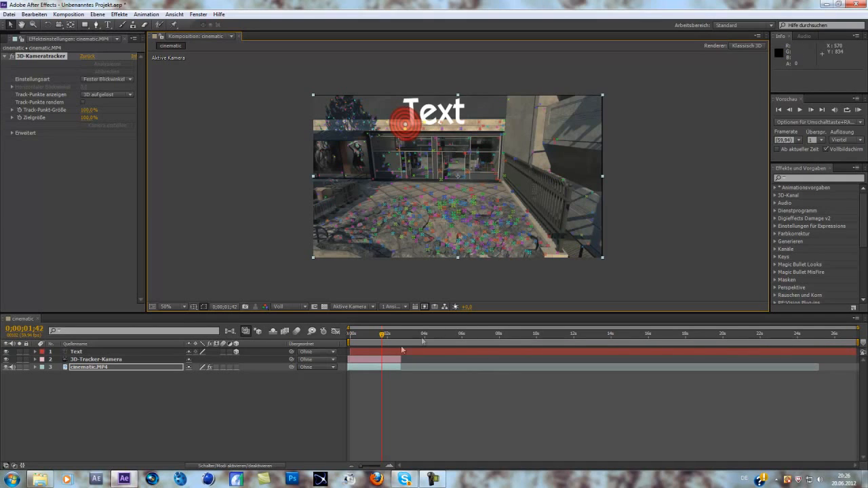
Check the tracked text at 0;00;00;47 and delete the Text layer
{"action": "left_click_drag", "start_coordinate": [384, 337], "coordinate": [364, 340]}
{"action": "left_click", "coordinate": [485, 137]}
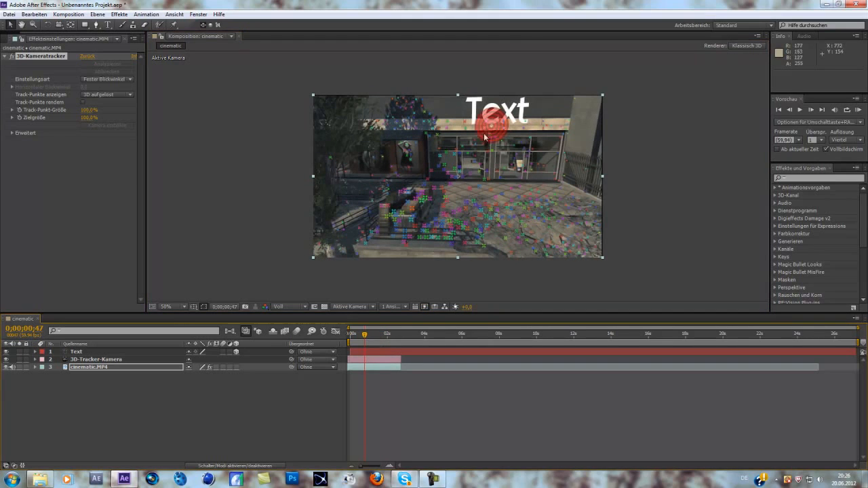
{"action": "left_click", "coordinate": [87, 354]}
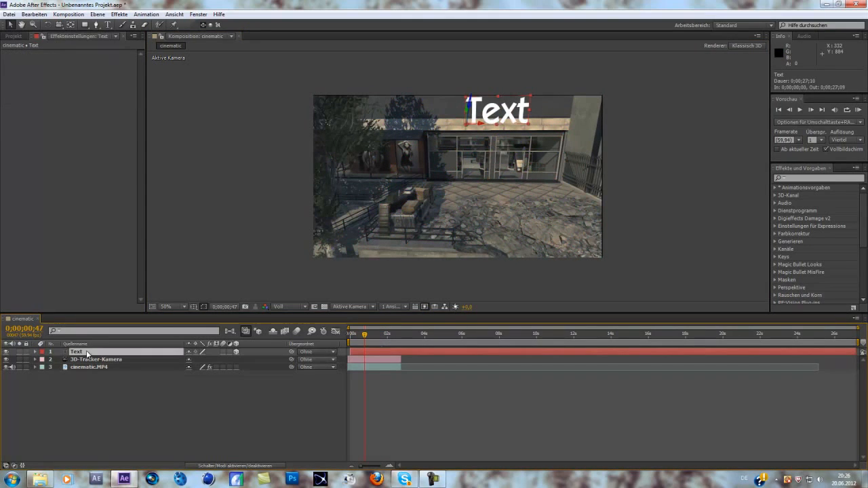
{"action": "key", "text": "Delete"}
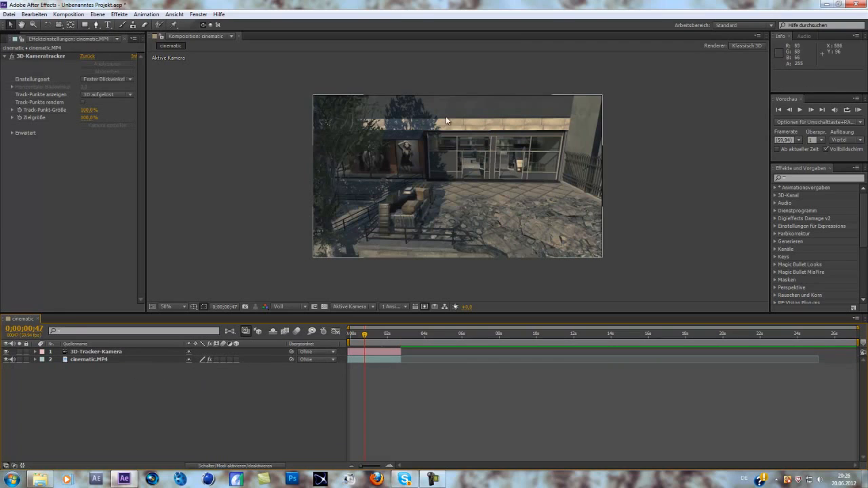
{"action": "right_click", "coordinate": [152, 392]}
{"action": "mouse_move", "coordinate": [248, 298]}
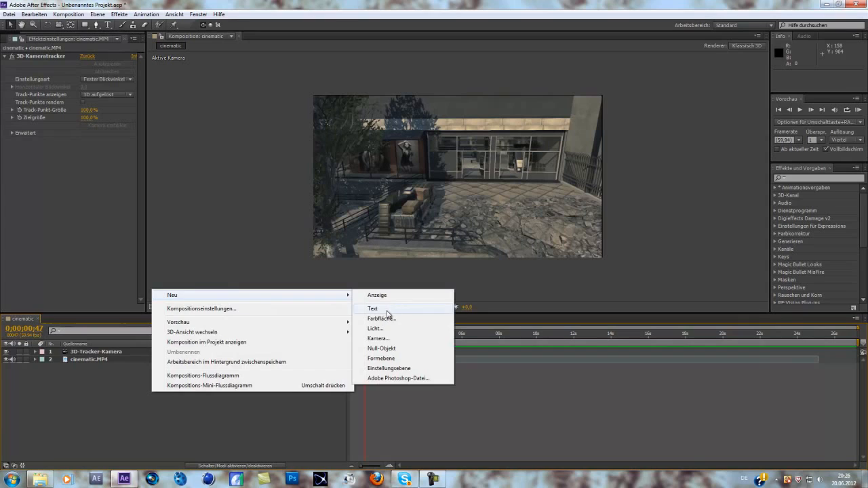
{"action": "left_click", "coordinate": [386, 309]}
{"action": "left_click", "coordinate": [235, 352]}
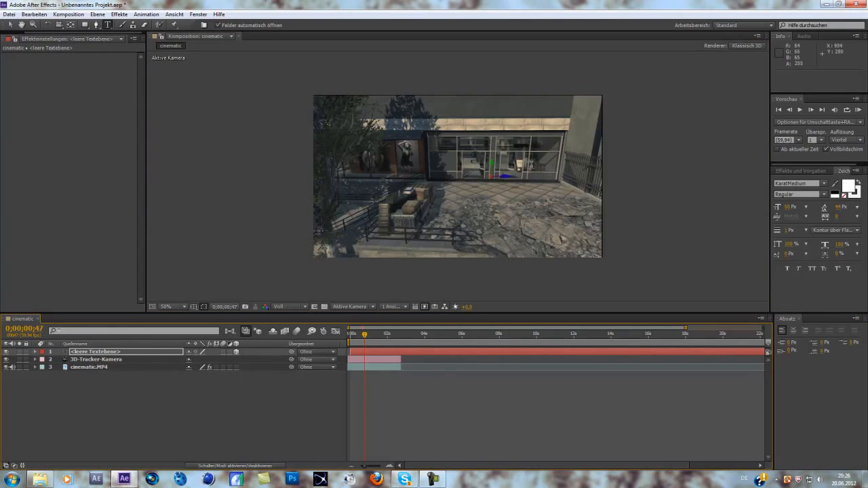
{"action": "key", "text": "Return"}
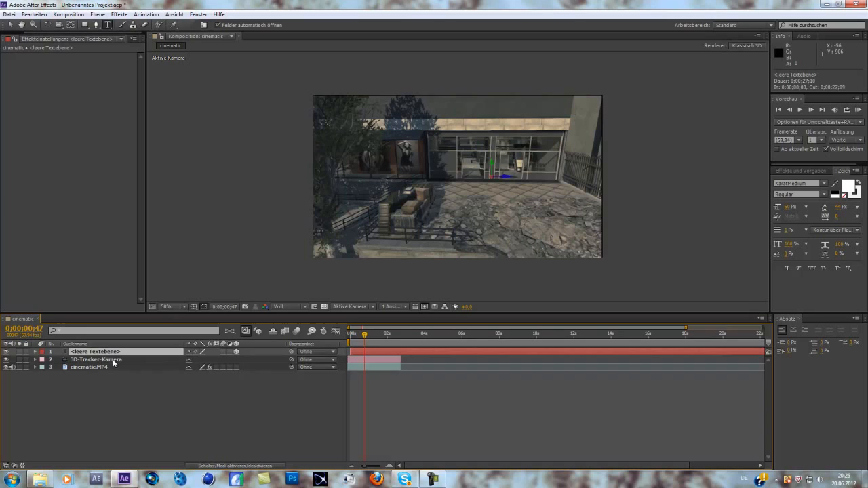
{"action": "key", "text": "Delete"}
Add a new adjustment layer to the cinematic composition
{"action": "right_click", "coordinate": [170, 403]}
{"action": "mouse_move", "coordinate": [207, 311]}
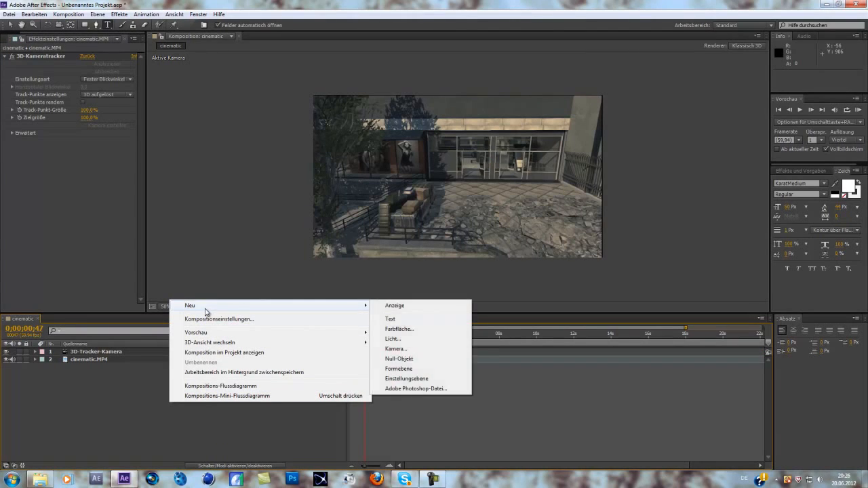
{"action": "left_click", "coordinate": [411, 379]}
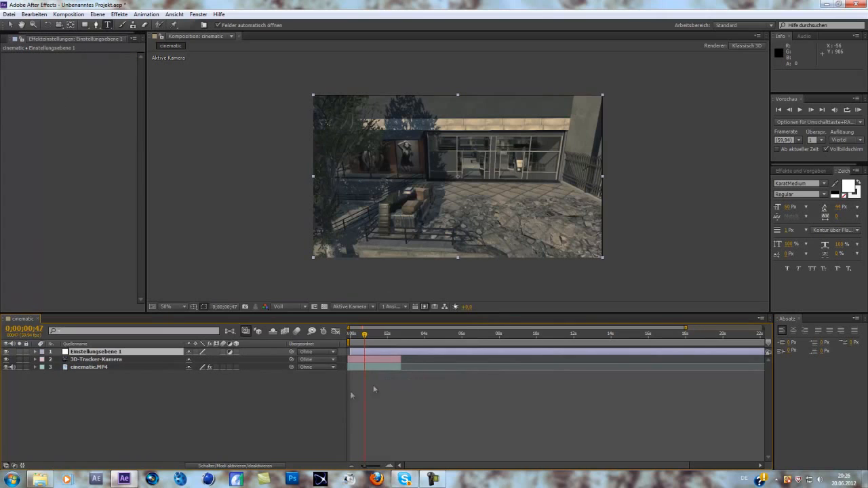
{"action": "right_click", "coordinate": [110, 352]}
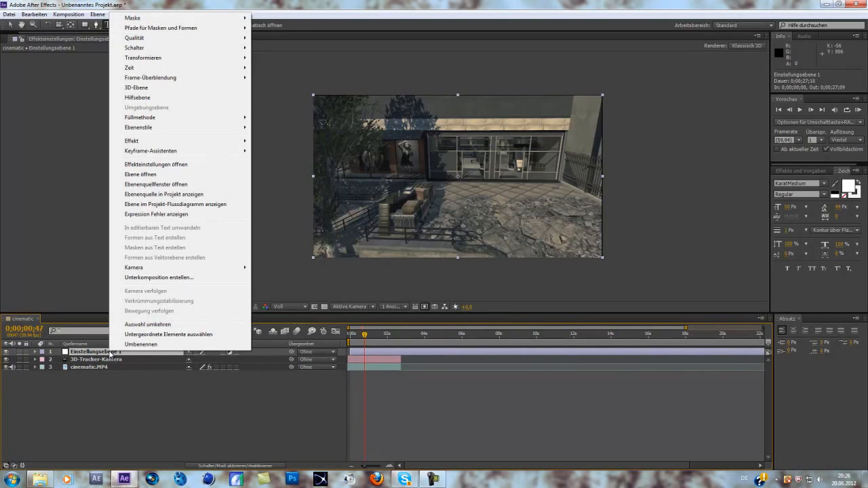
{"action": "left_click", "coordinate": [107, 393]}
{"action": "left_click", "coordinate": [105, 353]}
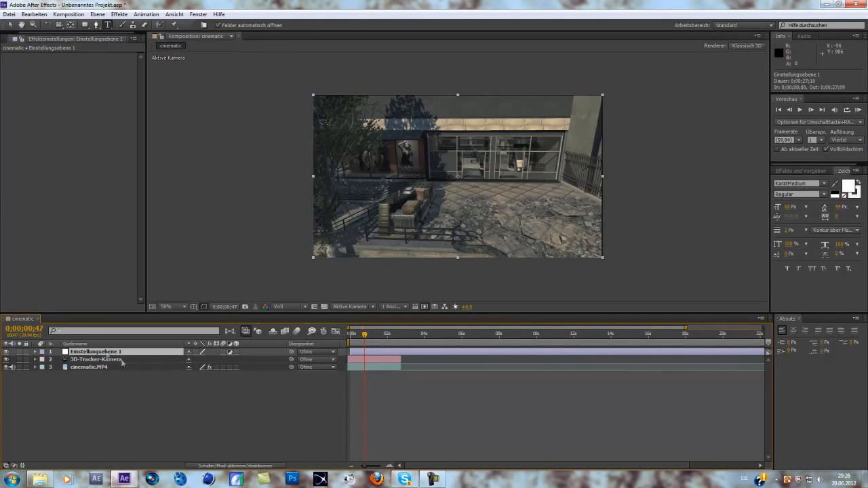
Search the effects for "zoomen" and apply the Zoomen distortion effect to the adjustment layer
{"action": "left_click", "coordinate": [800, 171]}
{"action": "left_click", "coordinate": [798, 181]}
{"action": "type", "text": "zoo"}
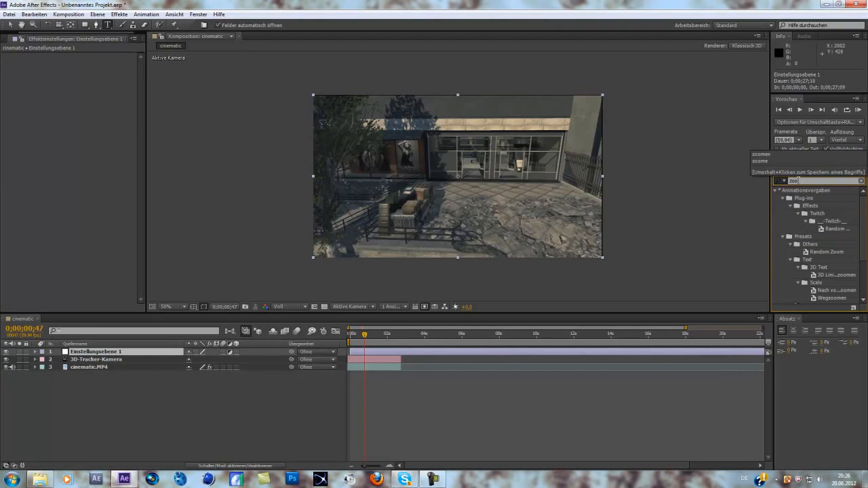
{"action": "type", "text": "men"}
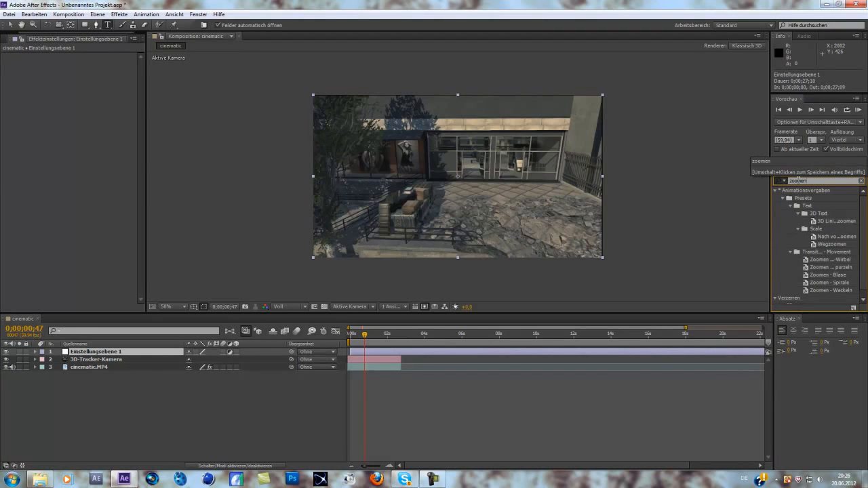
{"action": "scroll", "coordinate": [823, 249], "scroll_direction": "down", "scroll_amount": 1}
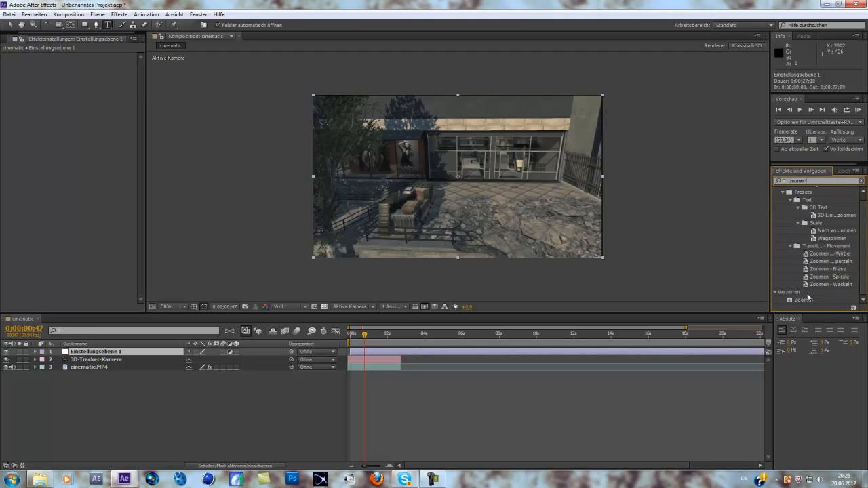
{"action": "left_click_drag", "start_coordinate": [805, 301], "coordinate": [116, 354]}
{"action": "left_click", "coordinate": [119, 14]}
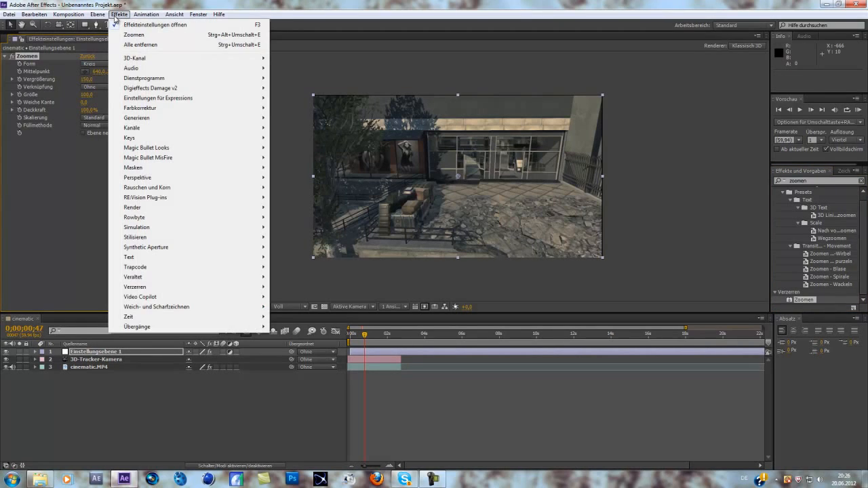
{"action": "left_click", "coordinate": [114, 16]}
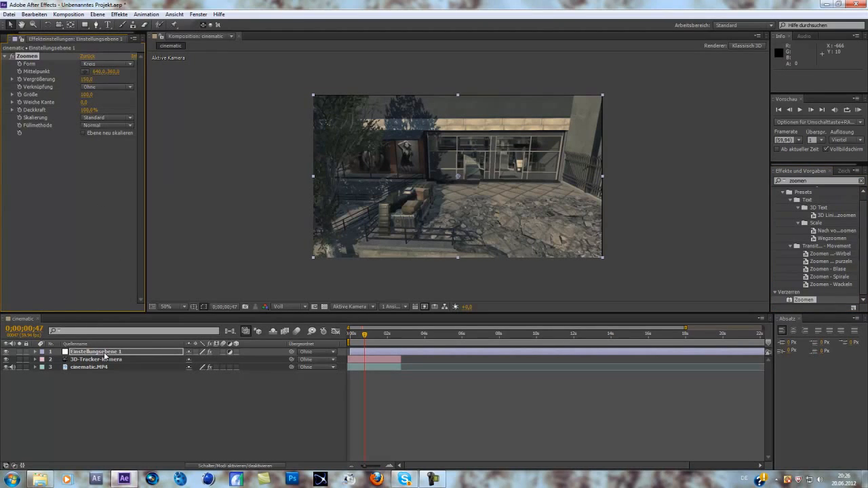
Set the Zoomen effect's Größe to 1000 and hide the adjustment layer
{"action": "left_click", "coordinate": [87, 94]}
{"action": "left_click", "coordinate": [111, 94]}
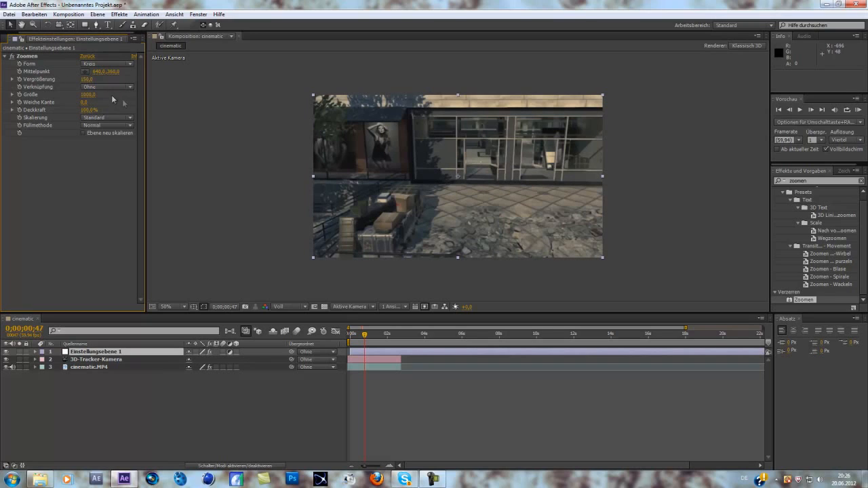
{"action": "left_click", "coordinate": [10, 354]}
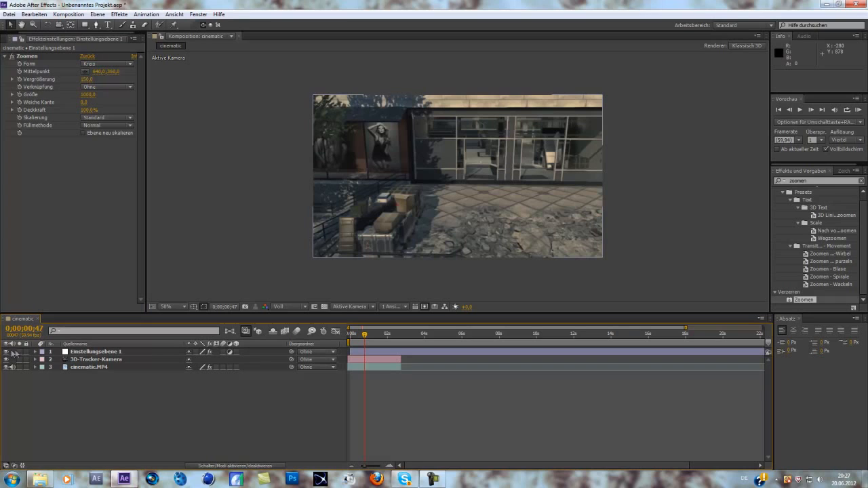
{"action": "left_click", "coordinate": [6, 352]}
{"action": "left_click", "coordinate": [7, 352]}
{"action": "left_click", "coordinate": [7, 353]}
Draw a closed triangular mask on the adjustment layer, with its apex on the shop window and its base across the foreground railing
{"action": "left_click", "coordinate": [81, 353]}
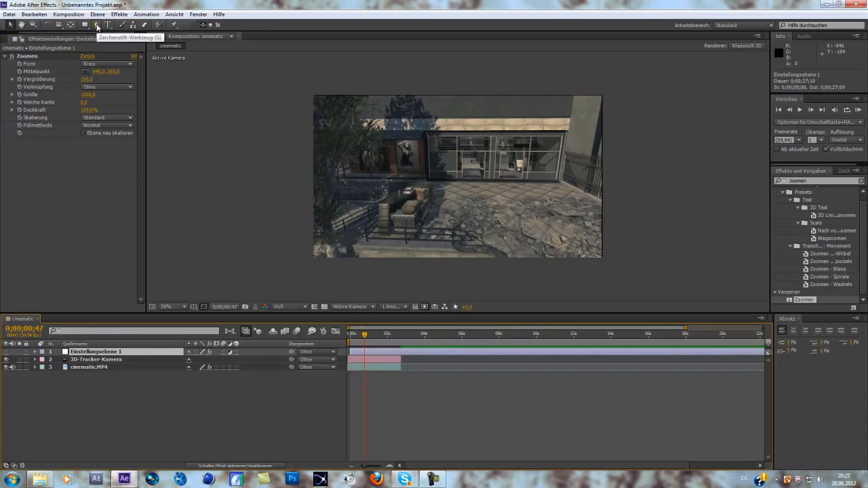
{"action": "left_click", "coordinate": [97, 25]}
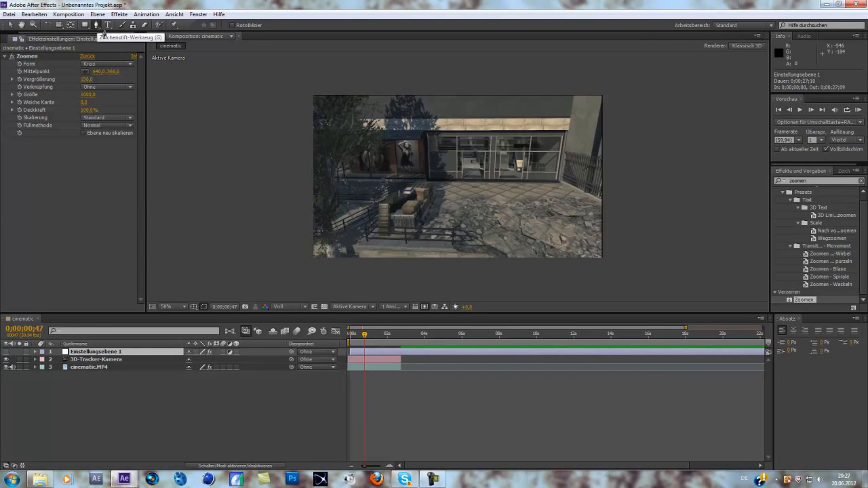
{"action": "left_click", "coordinate": [384, 234]}
{"action": "left_click", "coordinate": [470, 141]}
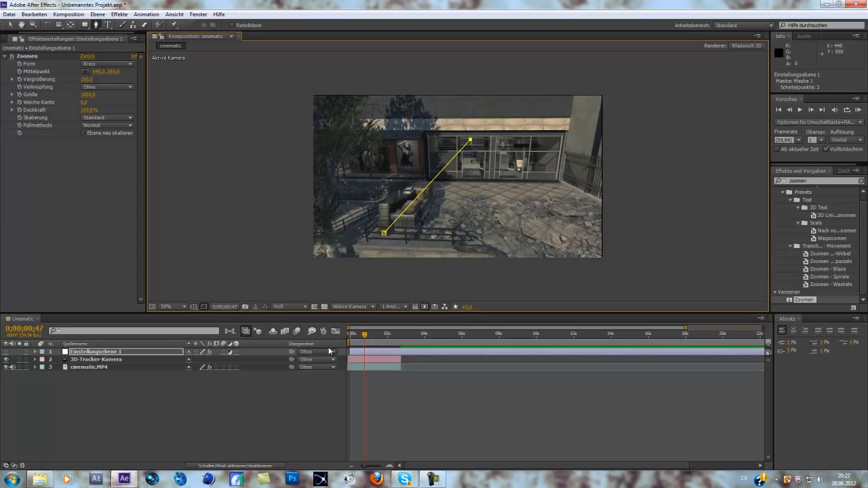
{"action": "left_click", "coordinate": [479, 232]}
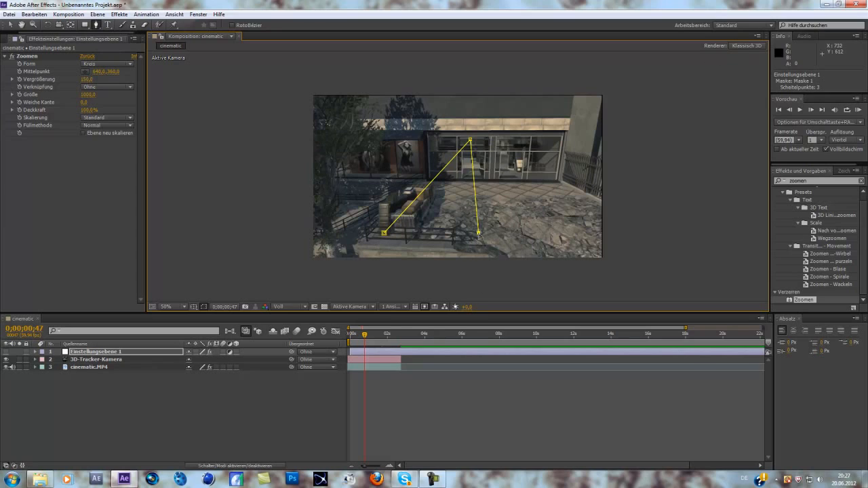
{"action": "left_click", "coordinate": [384, 233]}
{"action": "left_click", "coordinate": [12, 23]}
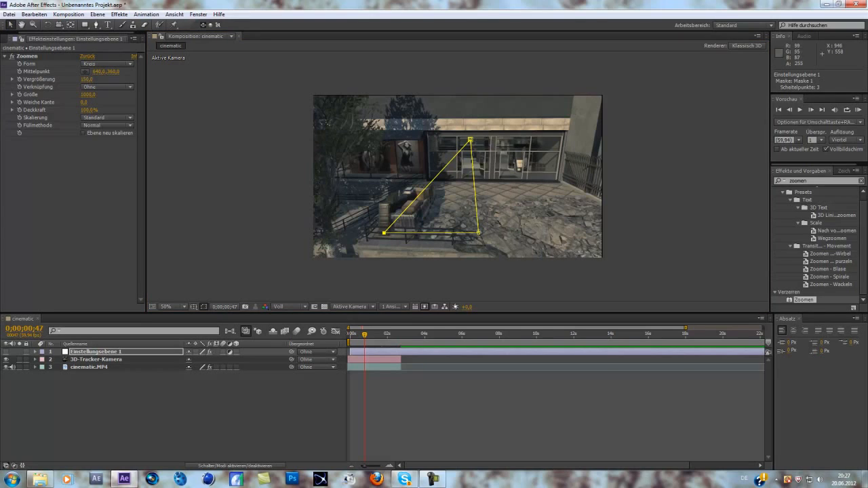
{"action": "left_click", "coordinate": [436, 205]}
{"action": "left_click_drag", "start_coordinate": [435, 204], "coordinate": [447, 209]}
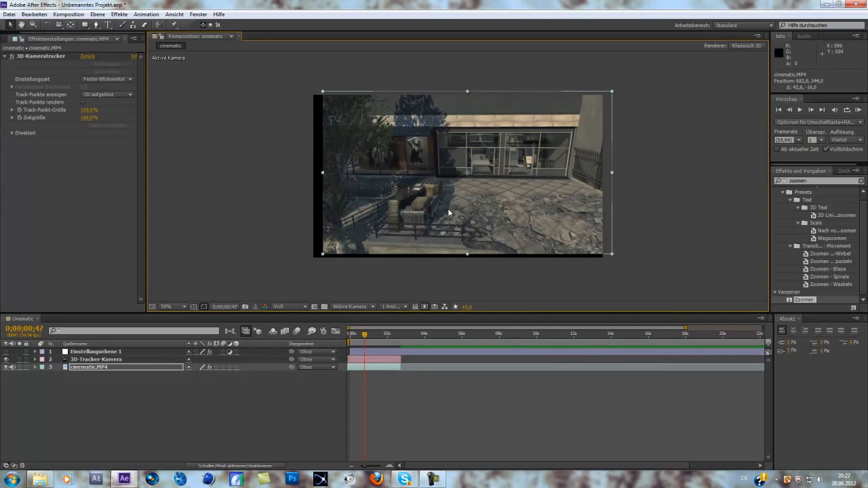
{"action": "key", "text": "ctrl+z"}
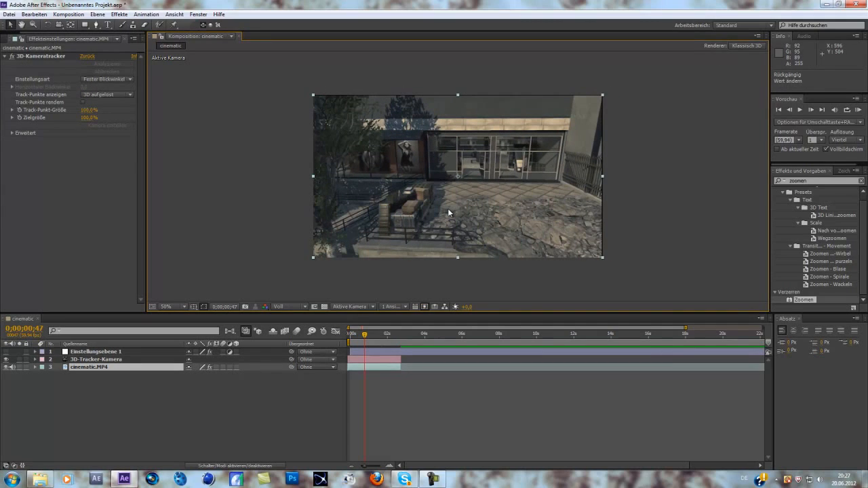
Show the masked adjustment layer again and turn it into a 3D layer at 0;00;01;14
{"action": "left_click", "coordinate": [376, 352]}
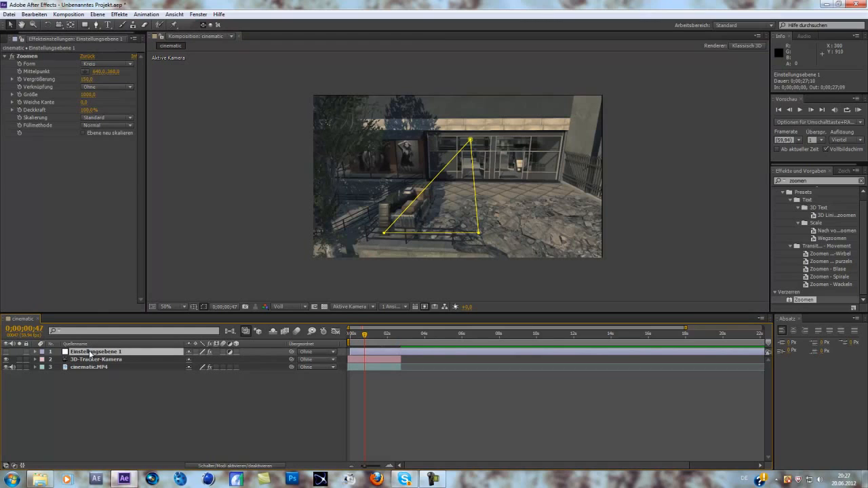
{"action": "left_click", "coordinate": [7, 353]}
{"action": "left_click", "coordinate": [7, 353]}
{"action": "left_click", "coordinate": [7, 353]}
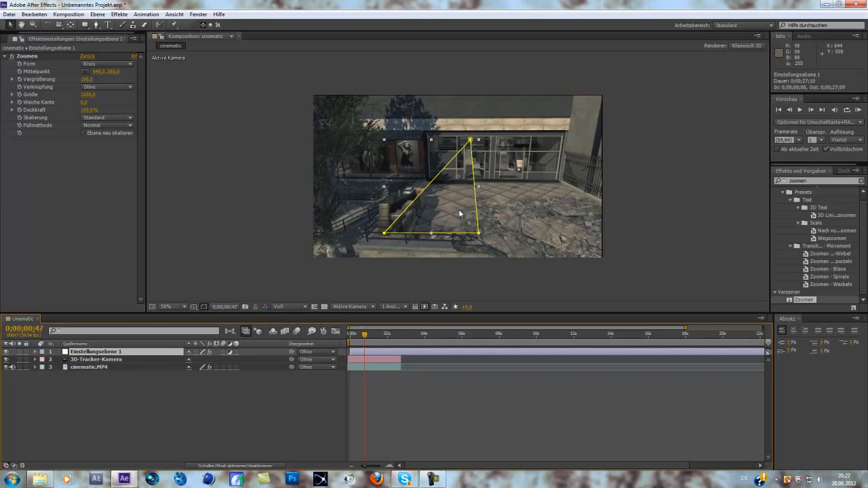
{"action": "left_click_drag", "start_coordinate": [365, 334], "coordinate": [375, 336]}
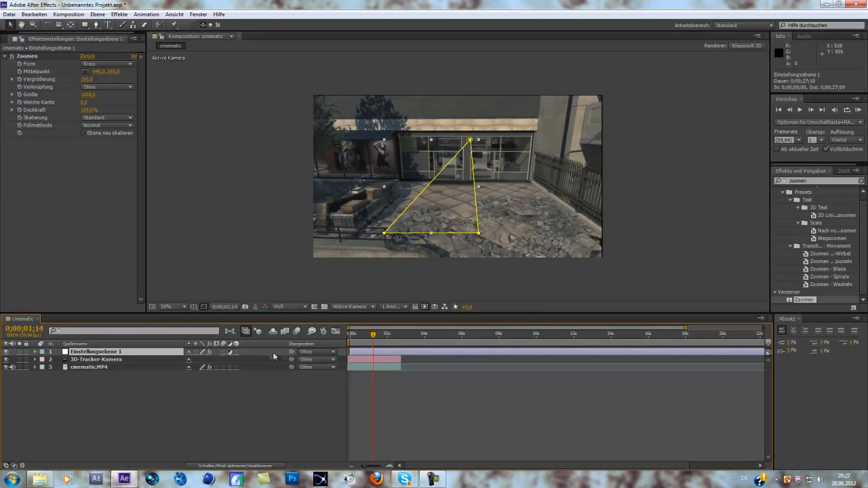
{"action": "left_click", "coordinate": [238, 351]}
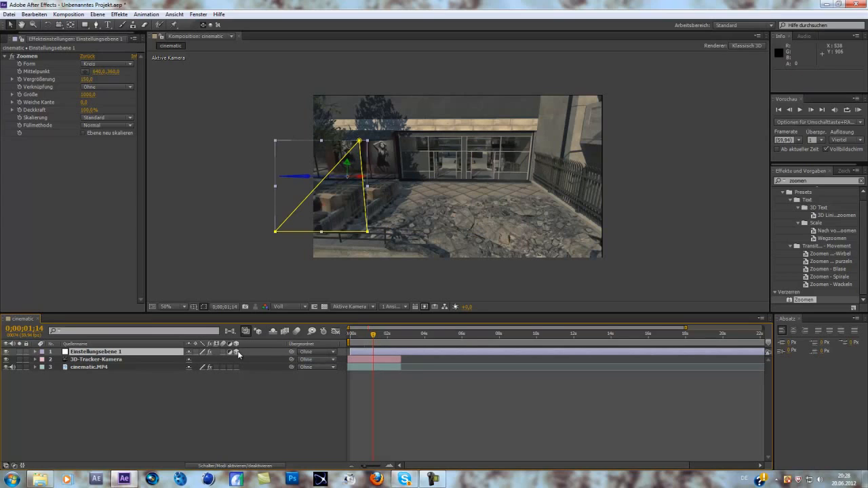
Move the masked 3D adjustment layer onto the shop front, at about position 1286, 226, 148.7
{"action": "mouse_move", "coordinate": [301, 178]}
{"action": "left_mouse_down"}
{"action": "mouse_move", "coordinate": [385, 182]}
{"action": "mouse_move", "coordinate": [303, 180]}
{"action": "left_mouse_up"}
{"action": "left_click_drag", "start_coordinate": [361, 178], "coordinate": [506, 196]}
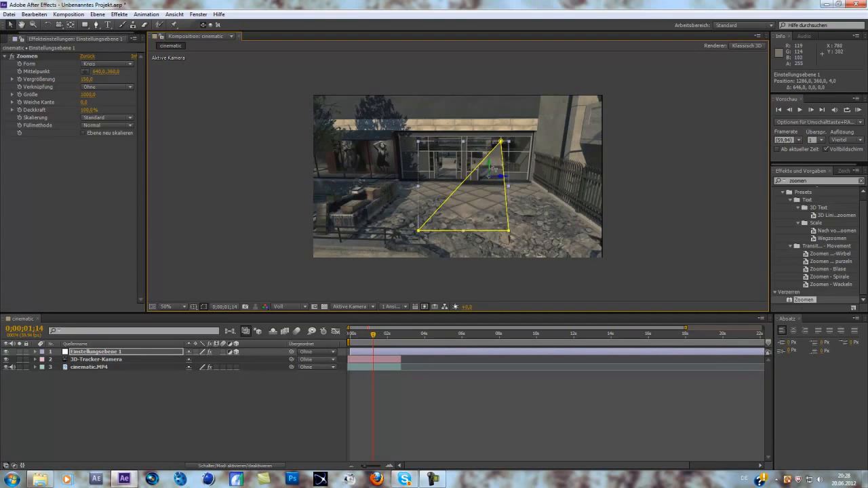
{"action": "left_click_drag", "start_coordinate": [472, 125], "coordinate": [473, 139]}
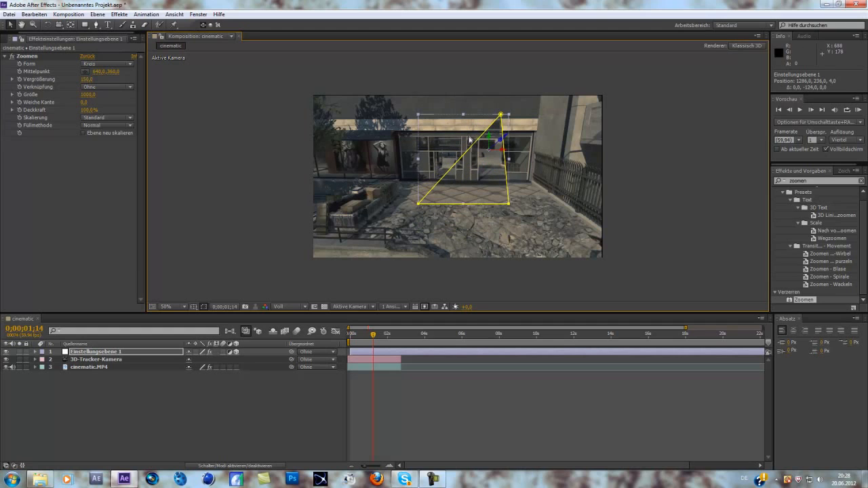
{"action": "mouse_move", "coordinate": [377, 337]}
{"action": "left_mouse_down"}
{"action": "mouse_move", "coordinate": [355, 337]}
{"action": "mouse_move", "coordinate": [375, 337]}
{"action": "left_mouse_up"}
{"action": "left_click_drag", "start_coordinate": [439, 143], "coordinate": [452, 207]}
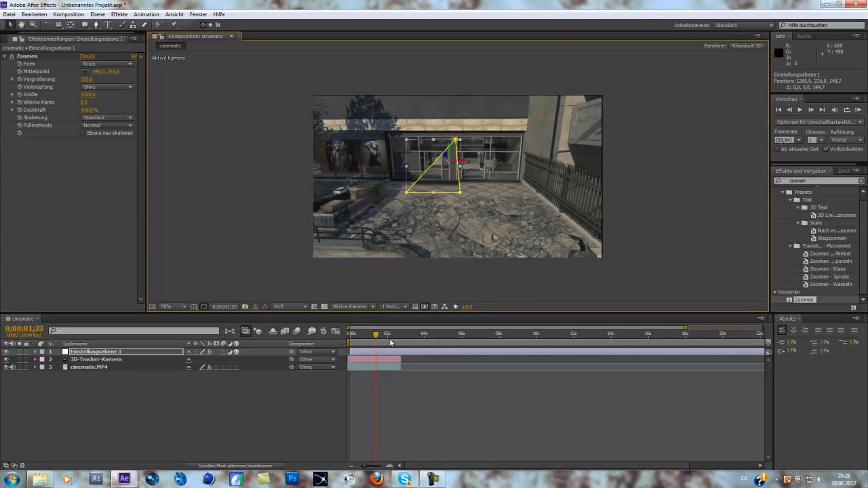
At 0;00;01;16, add the Magic Bullet Looks effect to the masked adjustment layer
{"action": "left_click", "coordinate": [299, 396]}
{"action": "mouse_move", "coordinate": [380, 339]}
{"action": "left_mouse_down"}
{"action": "mouse_move", "coordinate": [371, 333]}
{"action": "mouse_move", "coordinate": [382, 337]}
{"action": "mouse_move", "coordinate": [373, 341]}
{"action": "left_mouse_up"}
{"action": "right_click", "coordinate": [108, 352]}
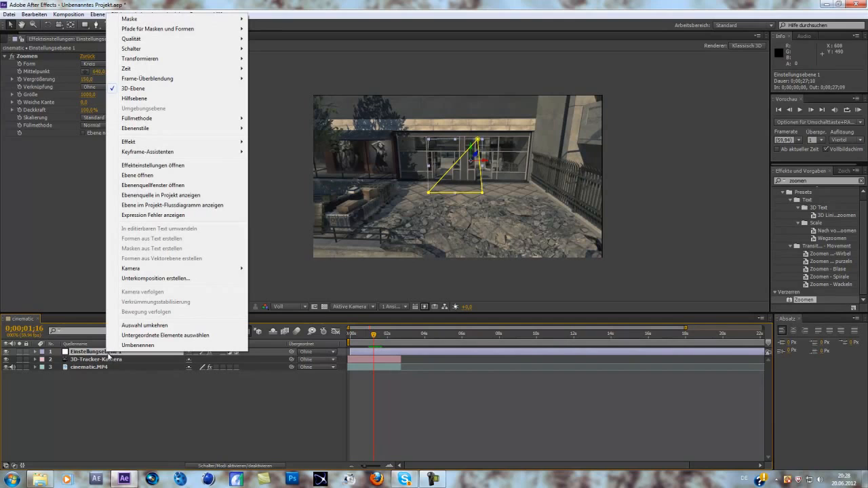
{"action": "mouse_move", "coordinate": [175, 142]}
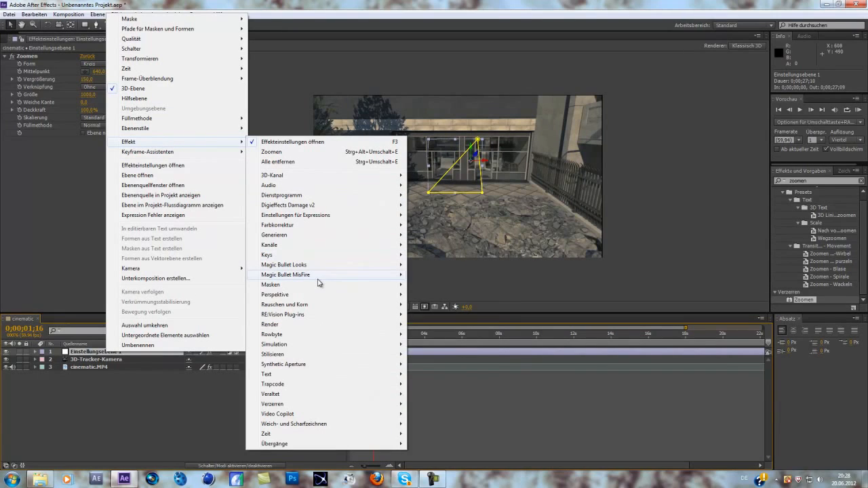
{"action": "mouse_move", "coordinate": [365, 267]}
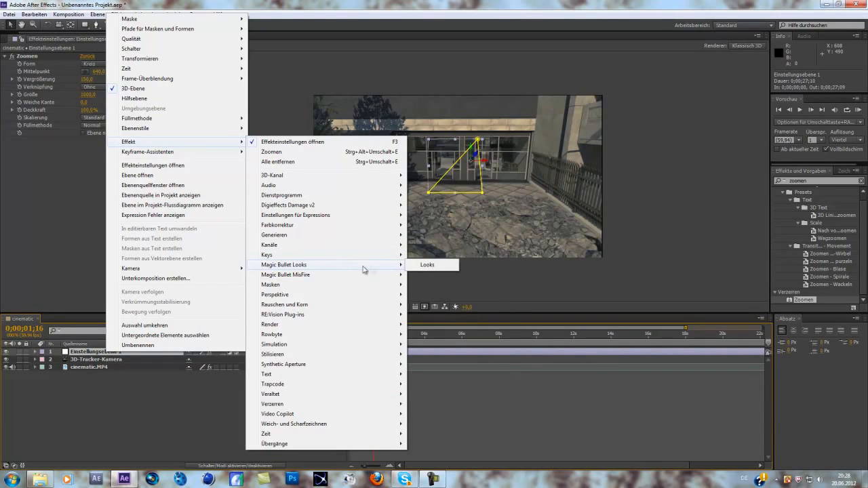
{"action": "left_click", "coordinate": [424, 267]}
Open the look editor, try the Warm Anamorphic v2 preset, and apply the Hell preset to the adjustment layer
{"action": "left_click", "coordinate": [30, 165]}
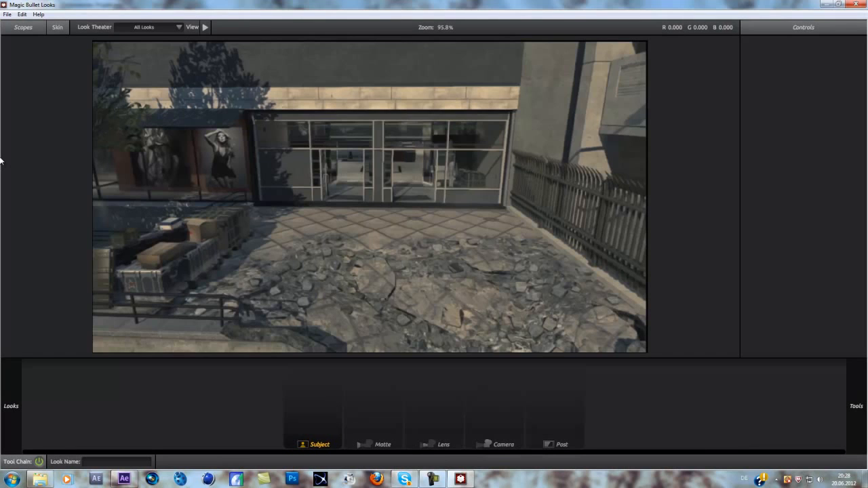
{"action": "mouse_move", "coordinate": [1, 161]}
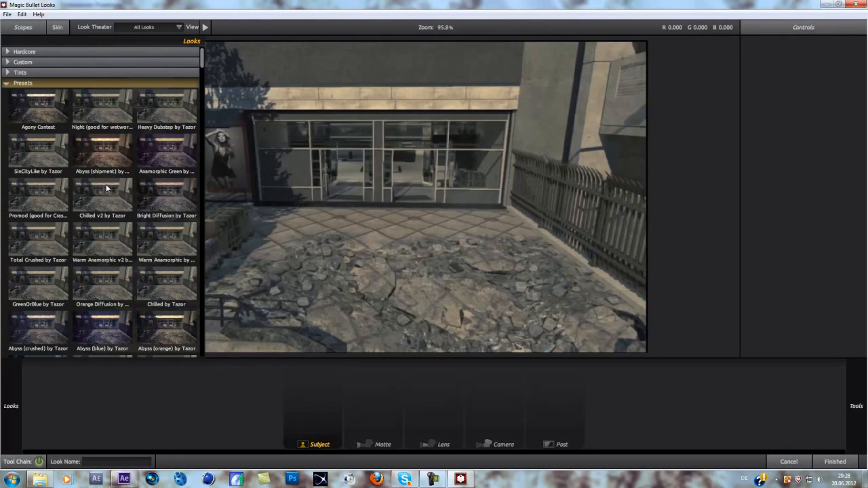
{"action": "left_click", "coordinate": [104, 233]}
{"action": "scroll", "coordinate": [103, 234], "scroll_direction": "down", "scroll_amount": 2}
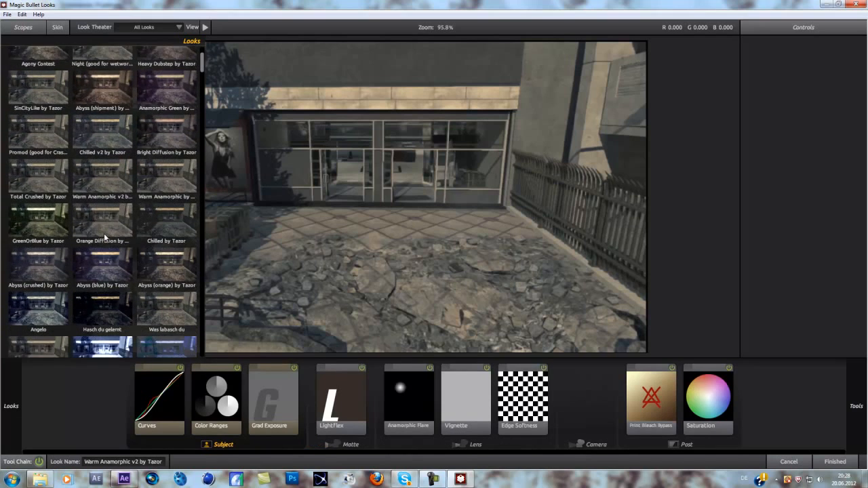
{"action": "scroll", "coordinate": [104, 236], "scroll_direction": "down", "scroll_amount": 4}
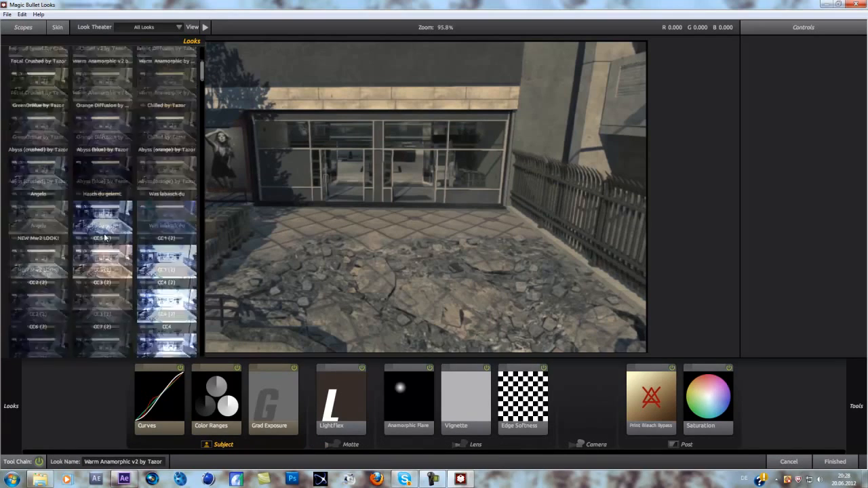
{"action": "scroll", "coordinate": [104, 236], "scroll_direction": "down", "scroll_amount": 4}
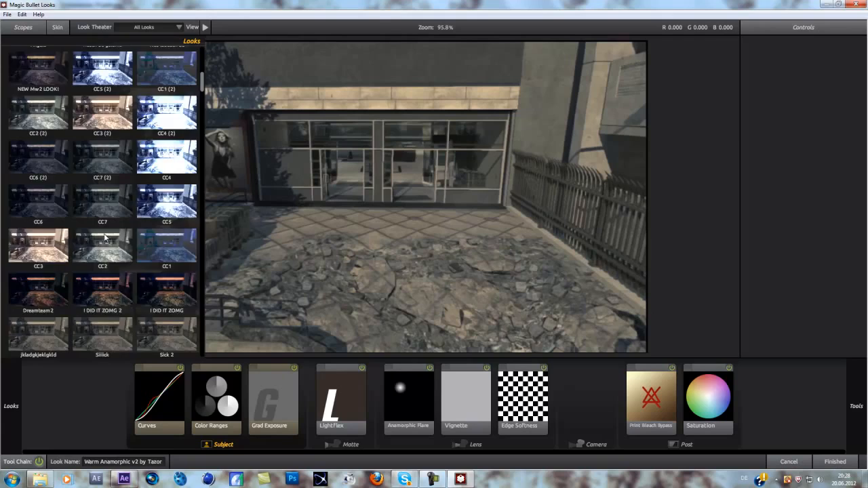
{"action": "scroll", "coordinate": [103, 236], "scroll_direction": "down", "scroll_amount": 1}
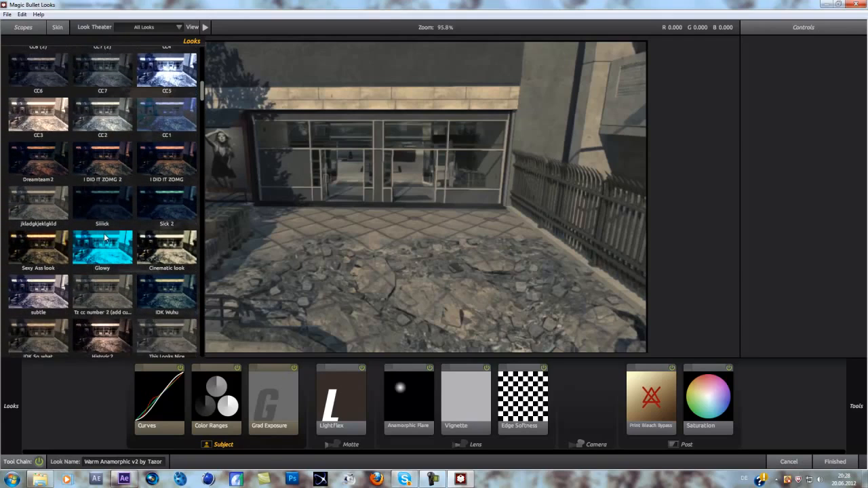
{"action": "scroll", "coordinate": [103, 236], "scroll_direction": "down", "scroll_amount": 2}
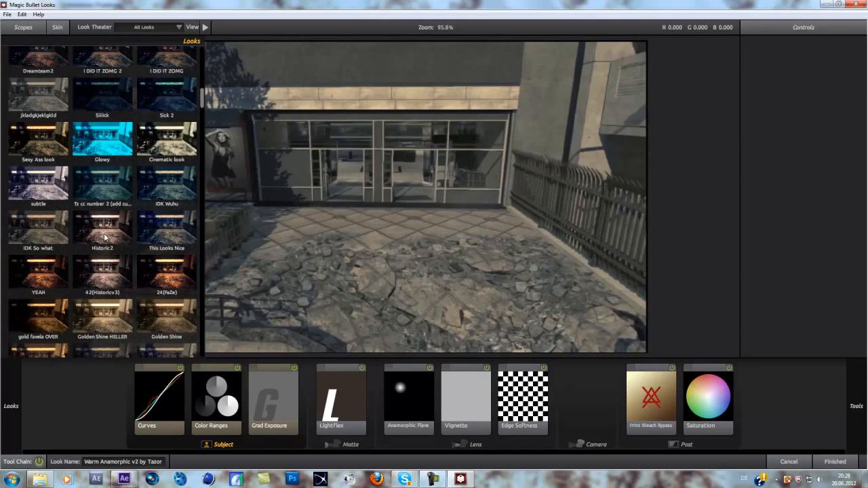
{"action": "scroll", "coordinate": [104, 236], "scroll_direction": "down", "scroll_amount": 2}
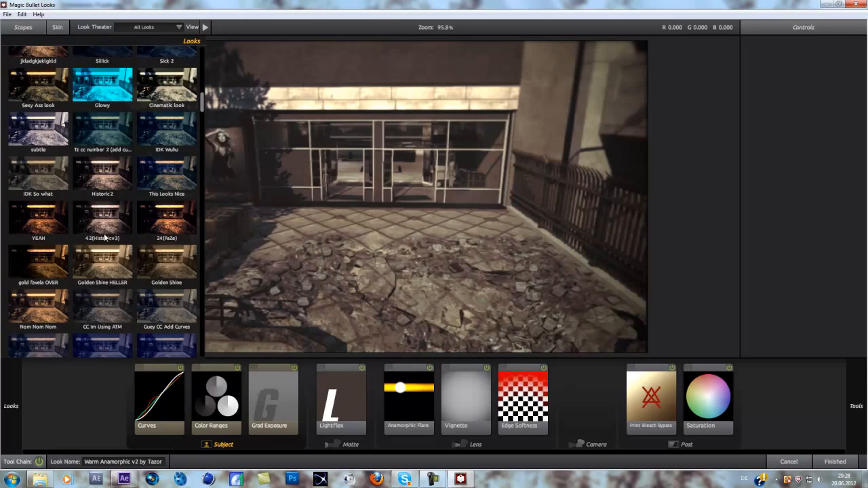
{"action": "scroll", "coordinate": [103, 236], "scroll_direction": "down", "scroll_amount": 4}
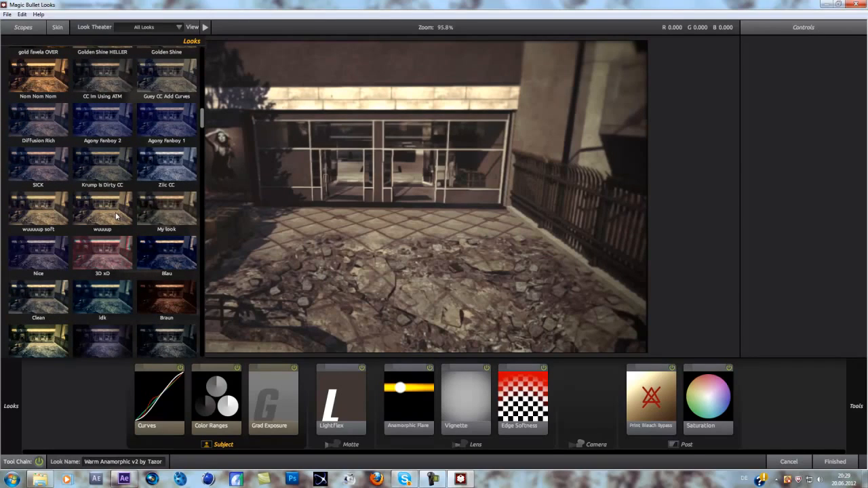
{"action": "scroll", "coordinate": [107, 223], "scroll_direction": "down", "scroll_amount": 3}
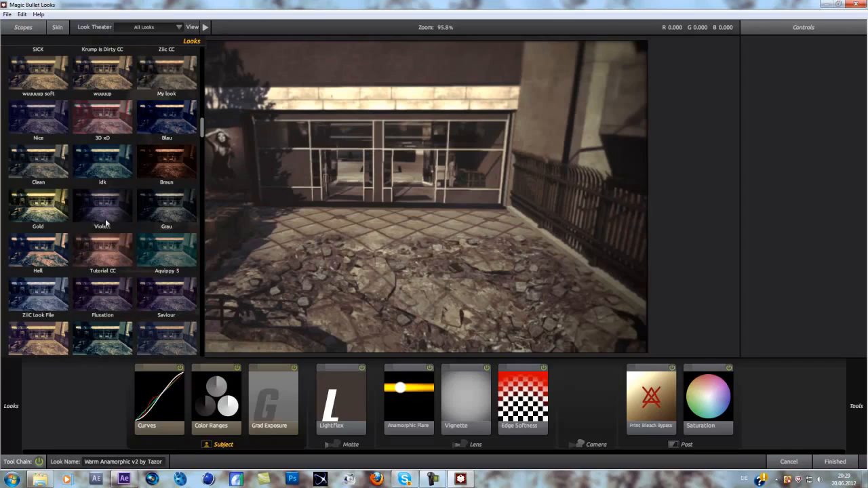
{"action": "left_click", "coordinate": [57, 258]}
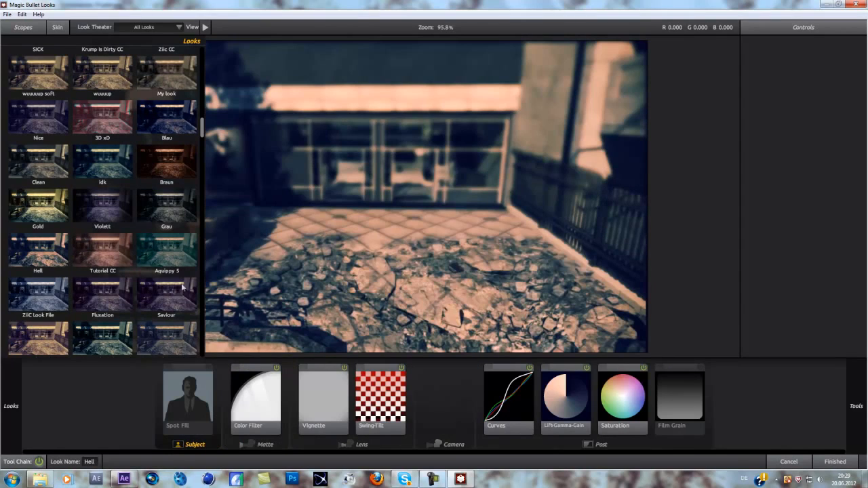
{"action": "left_click", "coordinate": [835, 462]}
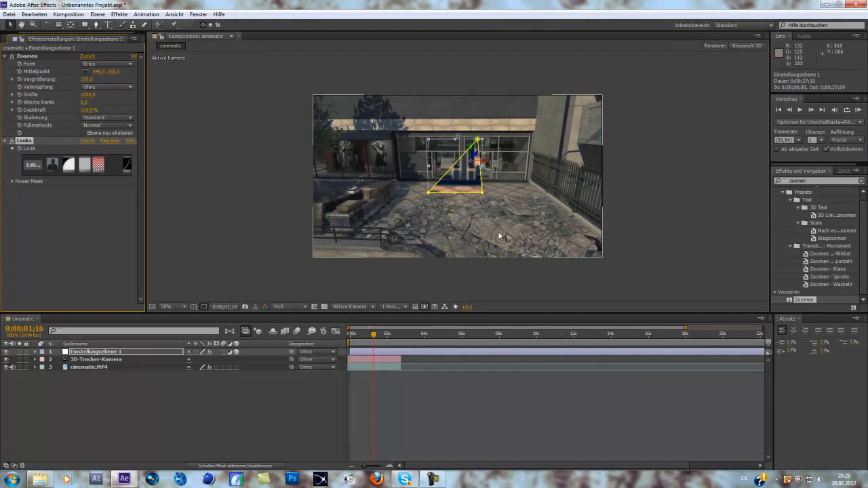
Edit the Looks effect to use the Aquippy 3 preset and finish the look
{"action": "left_click", "coordinate": [34, 167]}
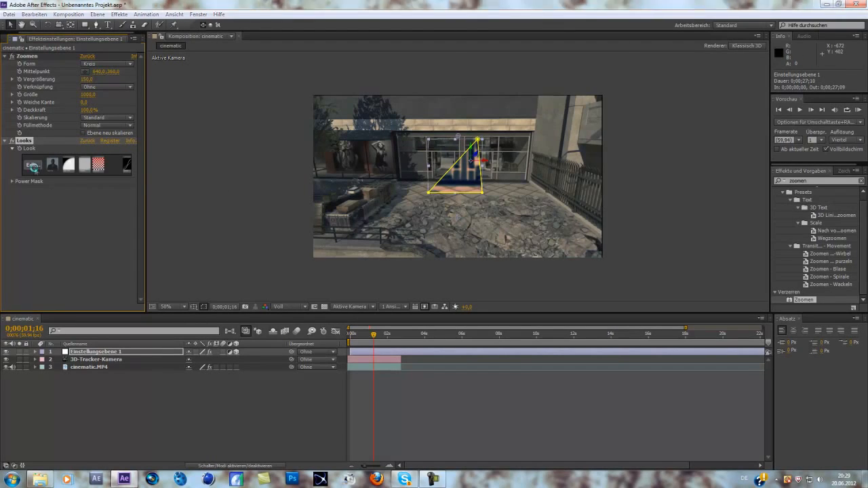
{"action": "mouse_move", "coordinate": [22, 185]}
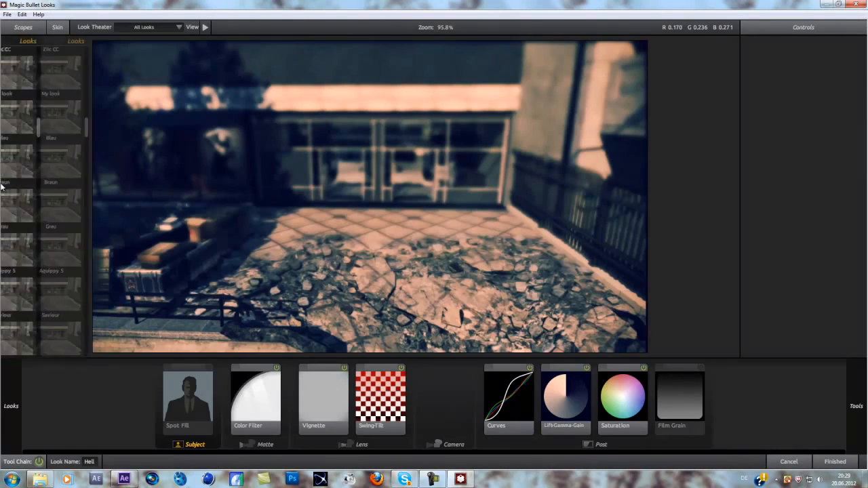
{"action": "scroll", "coordinate": [114, 281], "scroll_direction": "down", "scroll_amount": 2}
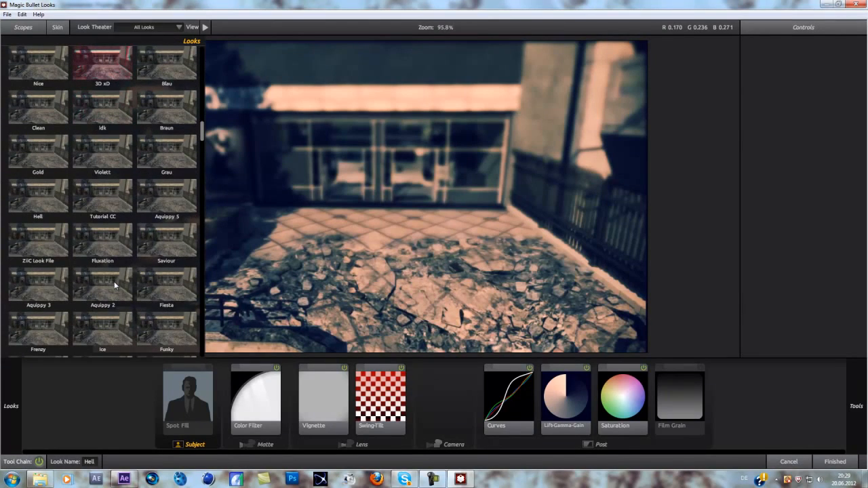
{"action": "left_click", "coordinate": [34, 287]}
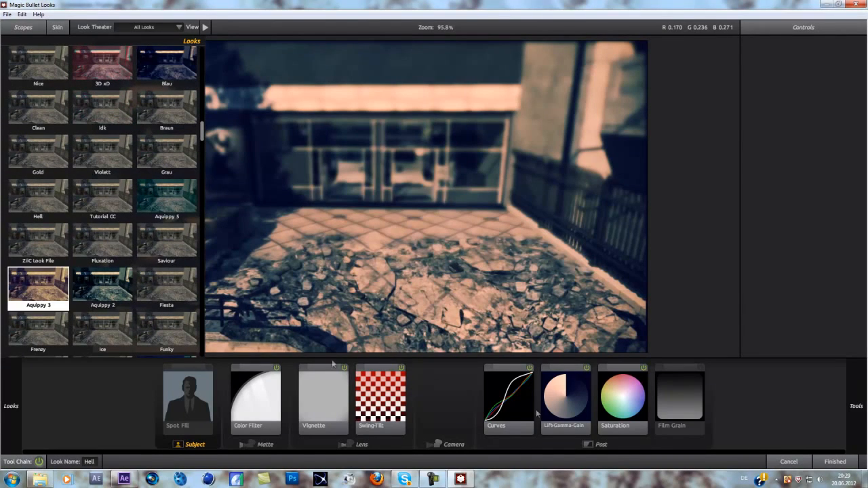
{"action": "left_click", "coordinate": [822, 465]}
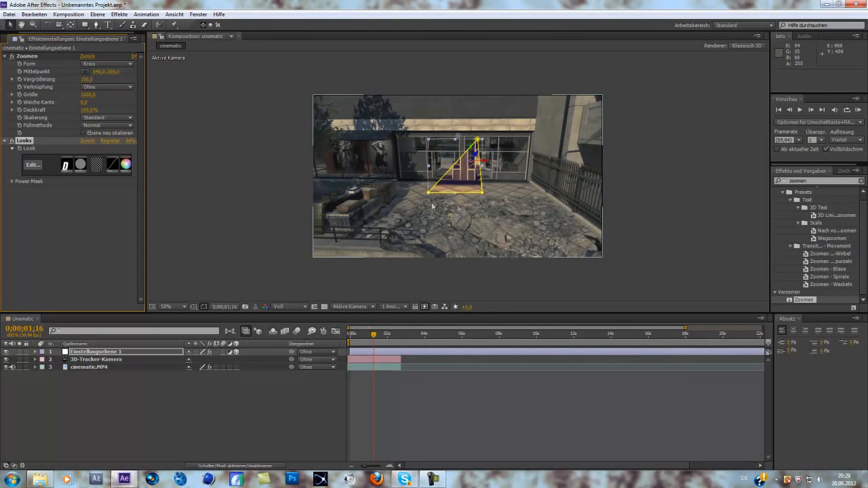
Add the Kurven colour correction to the adjustment layer and bow its RGB curve upward to brighten the masked triangle
{"action": "right_click", "coordinate": [93, 214]}
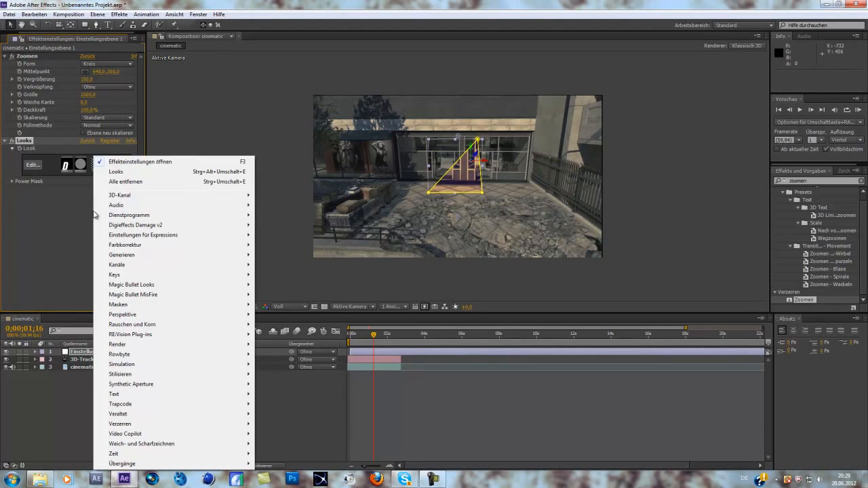
{"action": "mouse_move", "coordinate": [190, 349]}
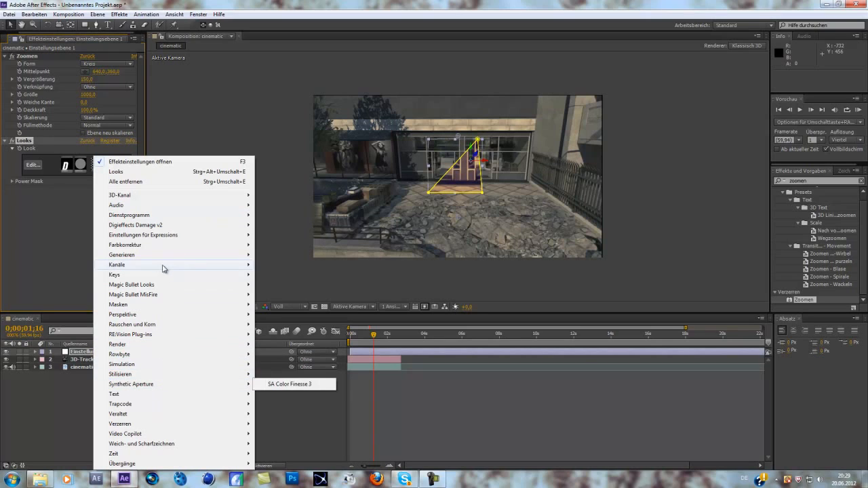
{"action": "mouse_move", "coordinate": [203, 245]}
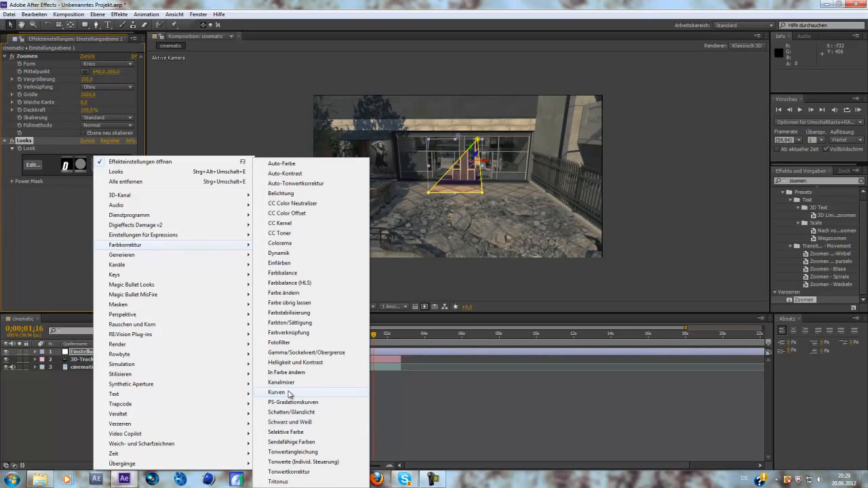
{"action": "left_click", "coordinate": [277, 392]}
{"action": "mouse_move", "coordinate": [68, 245]}
{"action": "left_mouse_down"}
{"action": "mouse_move", "coordinate": [55, 248]}
{"action": "mouse_move", "coordinate": [59, 242]}
{"action": "left_mouse_up"}
{"action": "left_click", "coordinate": [222, 280]}
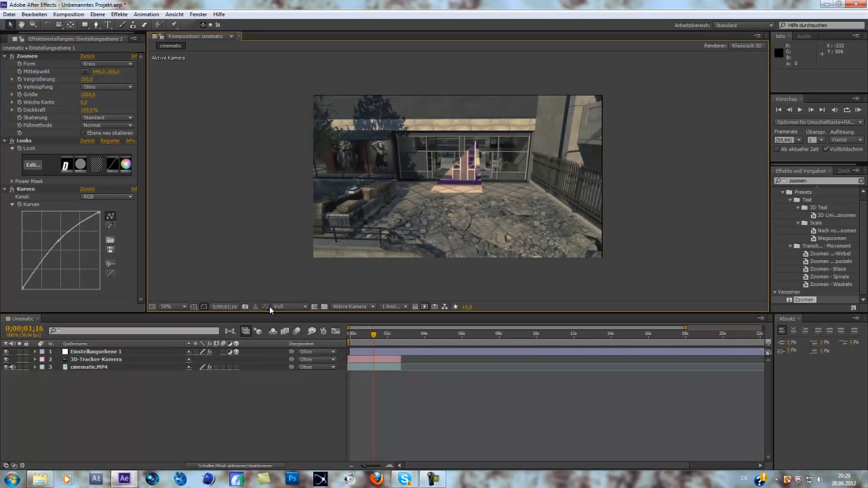
Move to 0;00;01;27 and rename the adjustment layer as glass piece
{"action": "left_click_drag", "start_coordinate": [375, 335], "coordinate": [378, 337]}
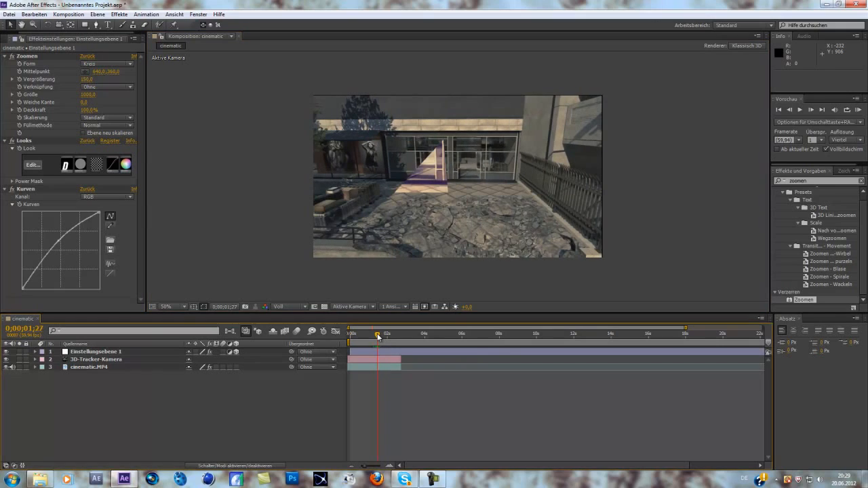
{"action": "left_click", "coordinate": [105, 352]}
{"action": "right_click", "coordinate": [105, 352]}
{"action": "left_click", "coordinate": [135, 344]}
{"action": "type", "text": "glass piece"}
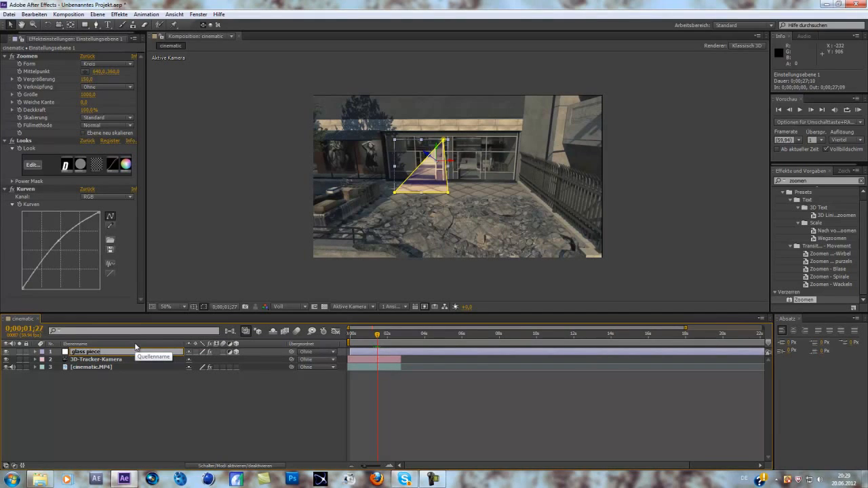
{"action": "left_click", "coordinate": [146, 381]}
Duplicate the glass piece layer and shift the copy along the X axis to about position 1674, 236, 148.7
{"action": "left_click", "coordinate": [82, 352]}
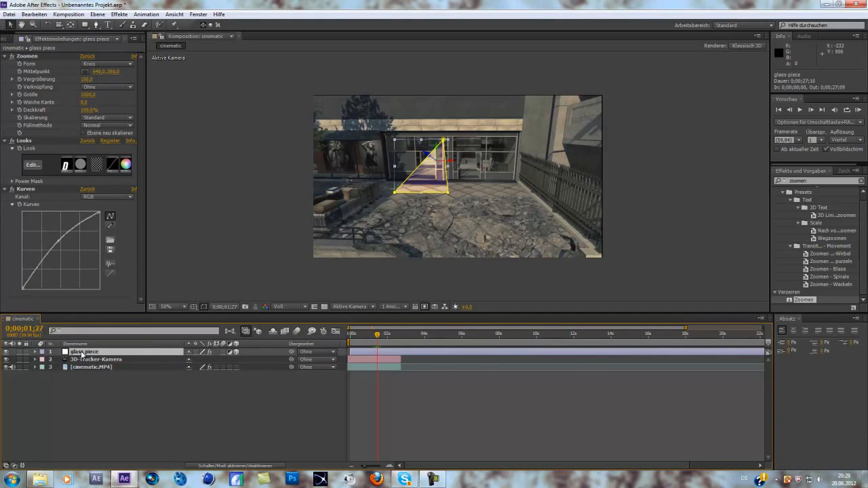
{"action": "key", "text": "ctrl+d"}
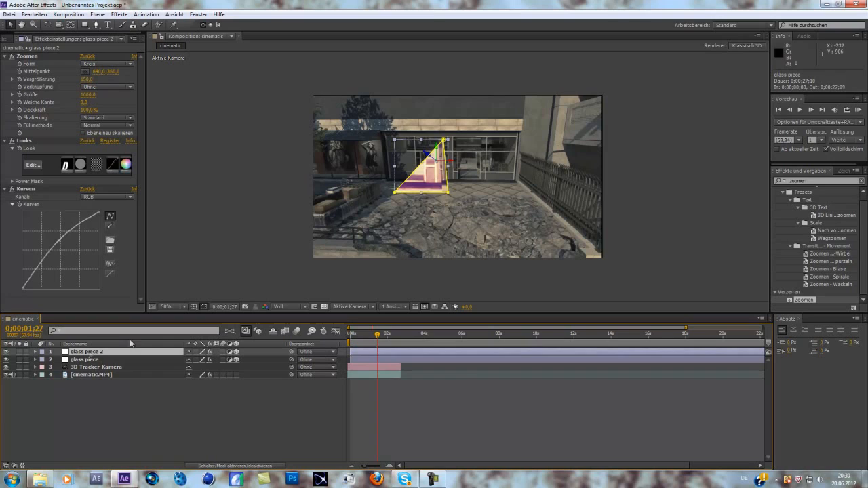
{"action": "left_click_drag", "start_coordinate": [452, 165], "coordinate": [541, 176]}
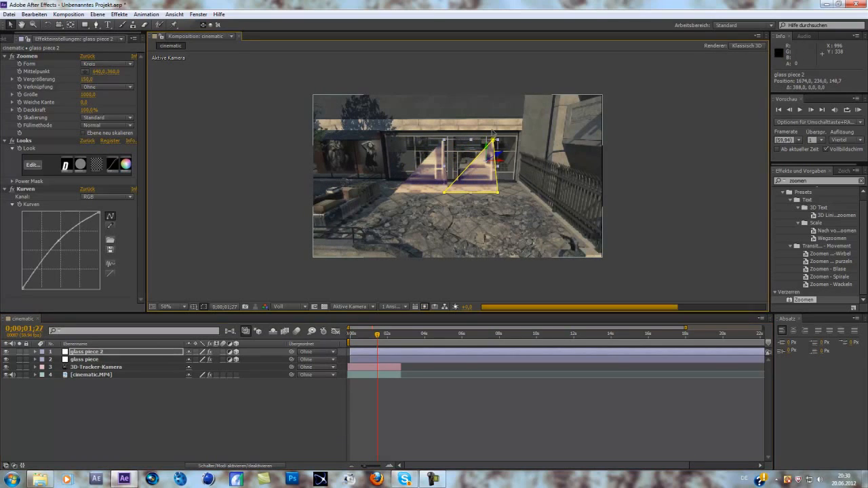
Reshape the duplicate's mask into a smaller, flatter triangle and set the layer's X-Drehung to 43°
{"action": "left_click_drag", "start_coordinate": [492, 140], "coordinate": [463, 198]}
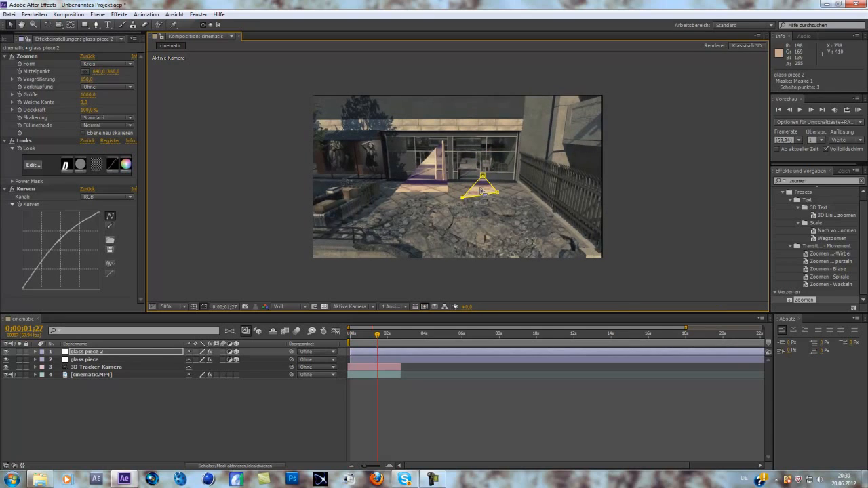
{"action": "key", "text": "r"}
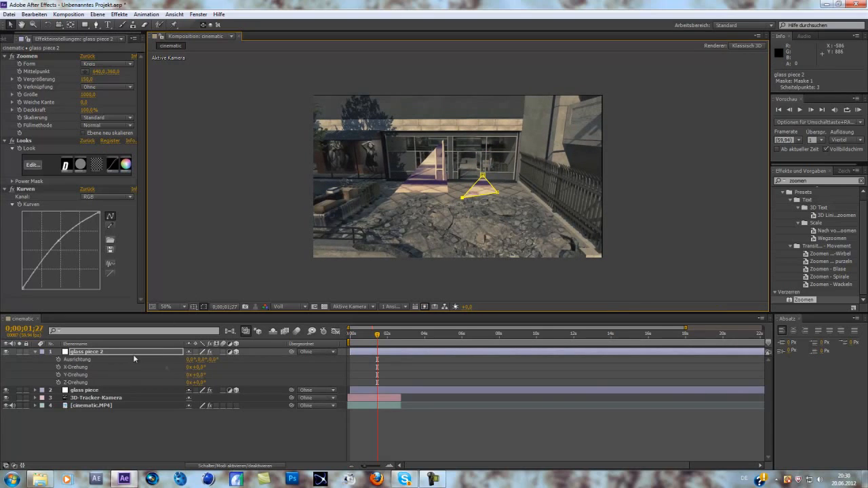
{"action": "left_click_drag", "start_coordinate": [201, 367], "coordinate": [222, 368]}
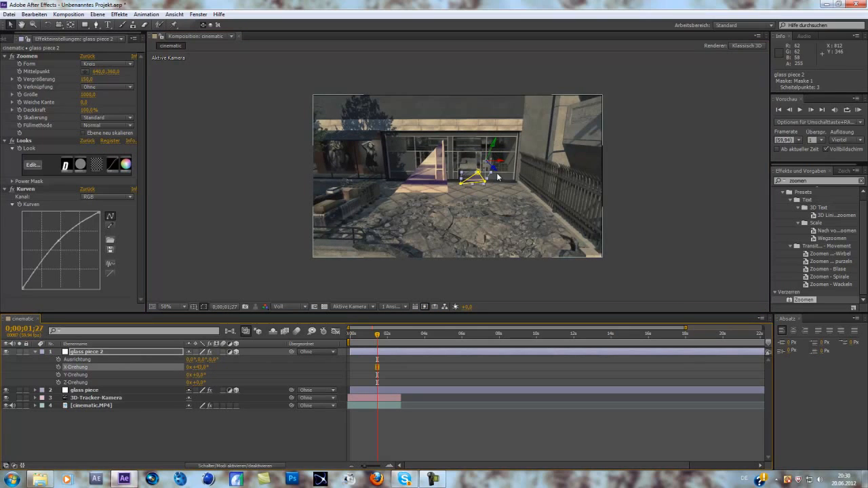
Scale glass piece 2 to 152% and raise it in front of the shop window to about position 1674, 18, 188.7
{"action": "left_click_drag", "start_coordinate": [494, 168], "coordinate": [466, 136]}
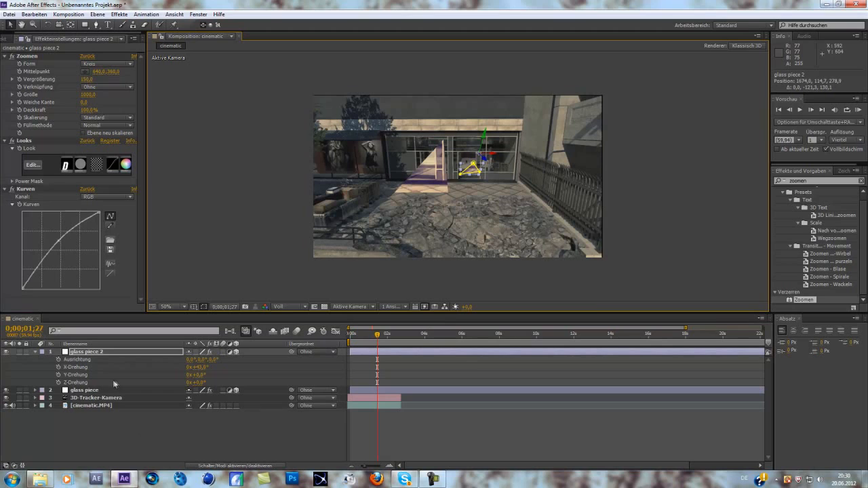
{"action": "key", "text": "s"}
{"action": "left_click_drag", "start_coordinate": [231, 361], "coordinate": [253, 361]}
{"action": "mouse_move", "coordinate": [377, 336]}
{"action": "left_mouse_down"}
{"action": "mouse_move", "coordinate": [389, 344]}
{"action": "mouse_move", "coordinate": [376, 343]}
{"action": "left_mouse_up"}
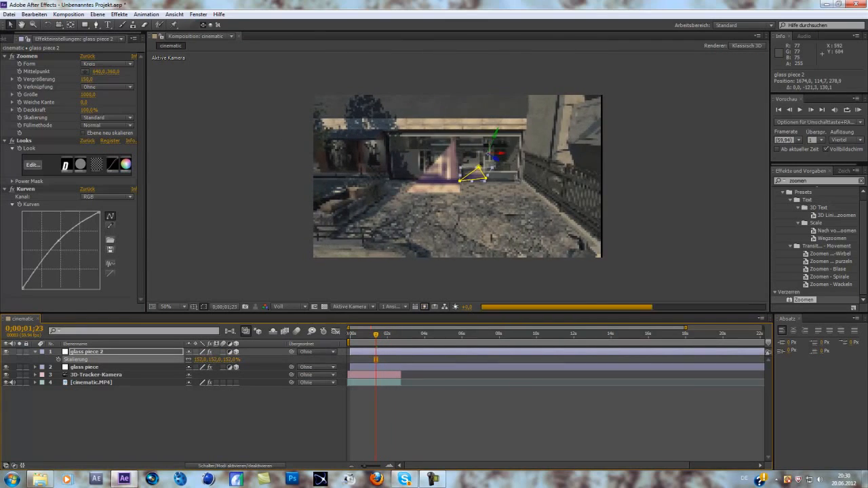
{"action": "left_click_drag", "start_coordinate": [496, 144], "coordinate": [491, 126]}
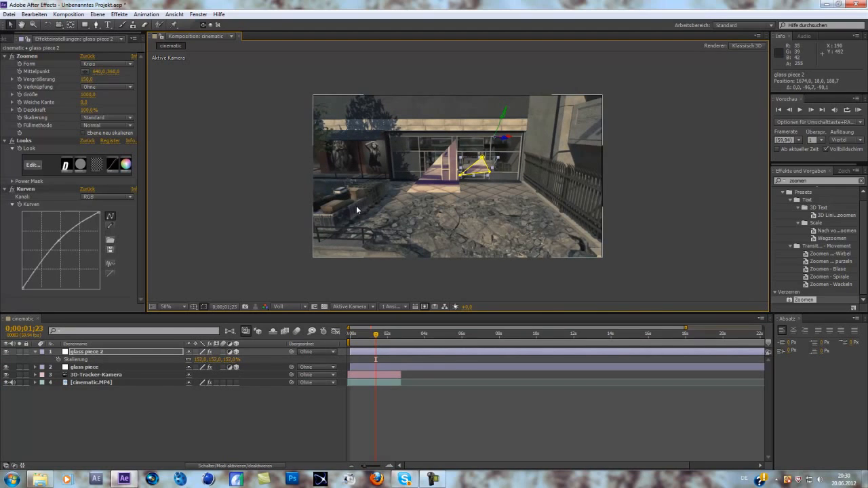
Duplicate glass piece 2 and move the copy across the scene to the wall posters beside the shop window
{"action": "left_click", "coordinate": [97, 353]}
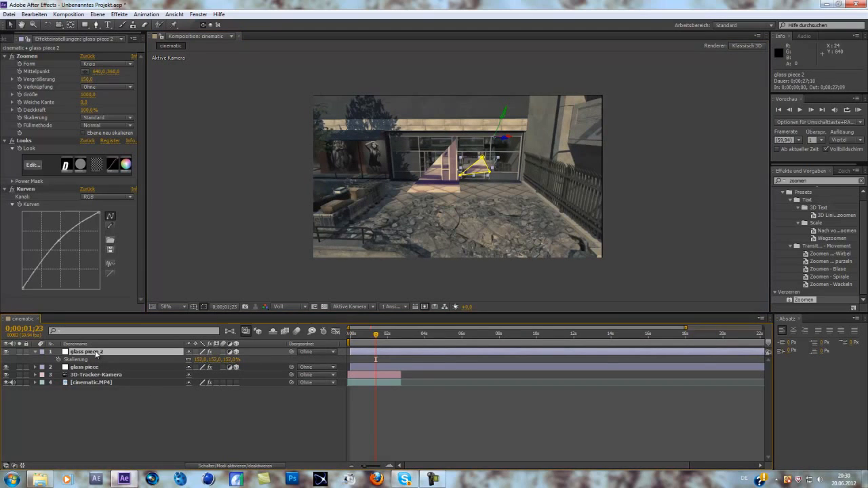
{"action": "key", "text": "ctrl+d"}
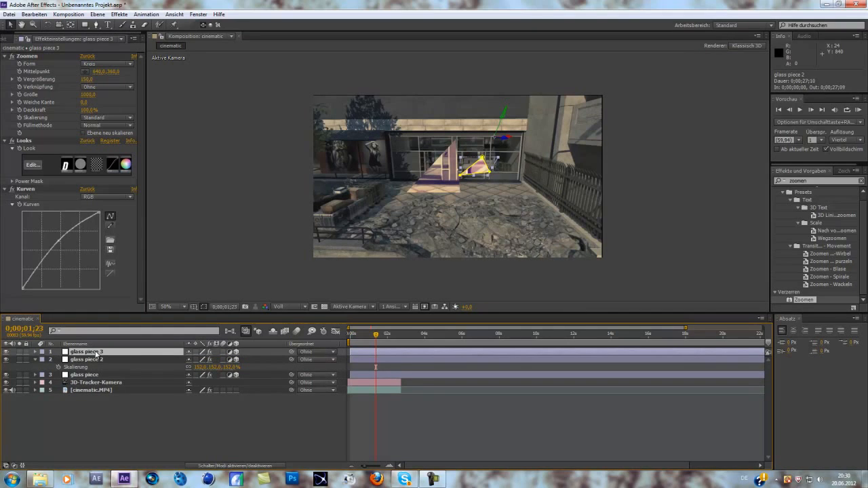
{"action": "left_click_drag", "start_coordinate": [514, 140], "coordinate": [375, 198]}
{"action": "left_click", "coordinate": [383, 181]}
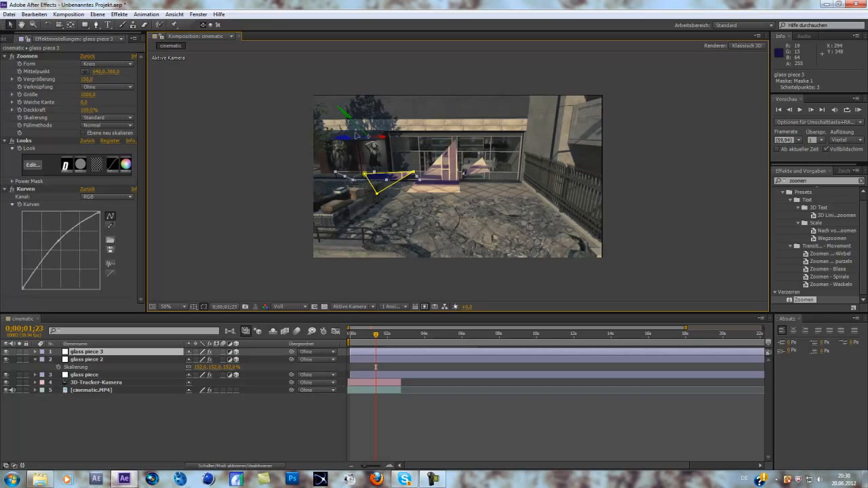
{"action": "left_click_drag", "start_coordinate": [362, 123], "coordinate": [333, 107]}
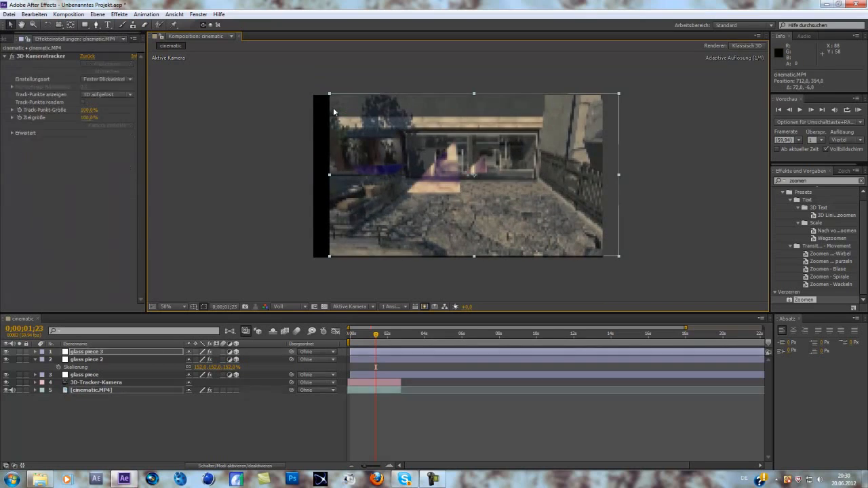
{"action": "key", "text": "ctrl+z"}
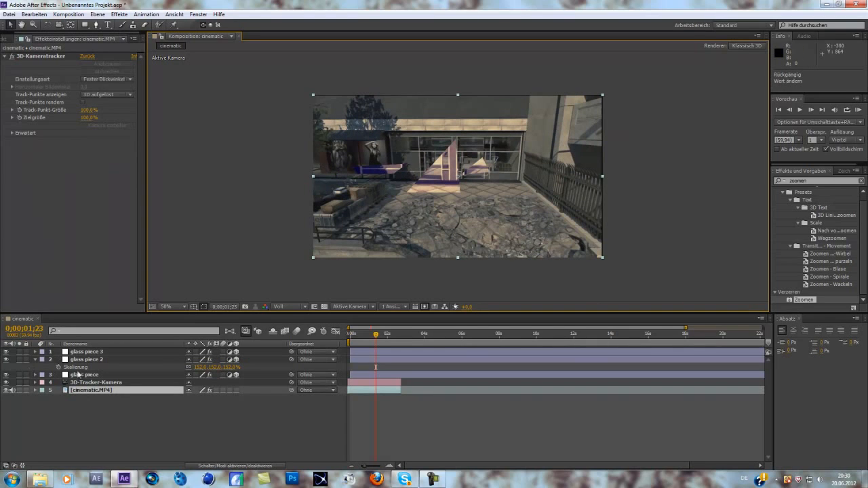
Reveal the rotation properties of glass piece 3 and set its X-Drehung to 0°
{"action": "left_click", "coordinate": [88, 352]}
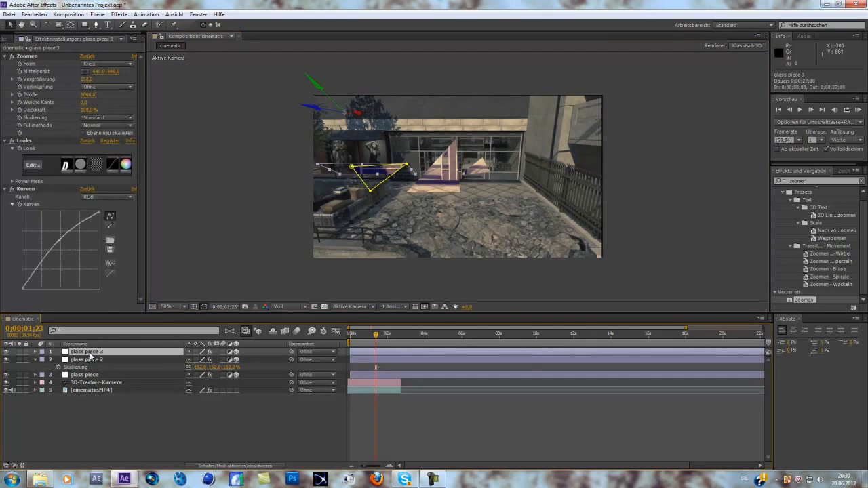
{"action": "key", "text": "r"}
{"action": "left_click", "coordinate": [198, 367]}
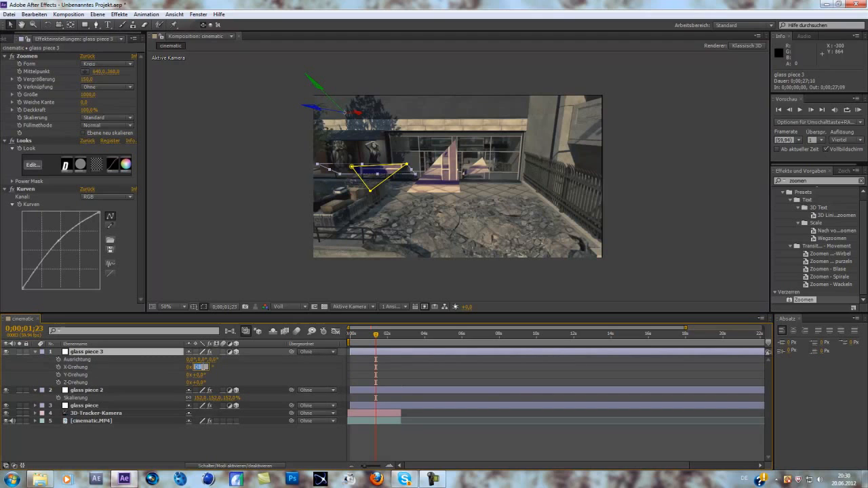
{"action": "left_click", "coordinate": [248, 372]}
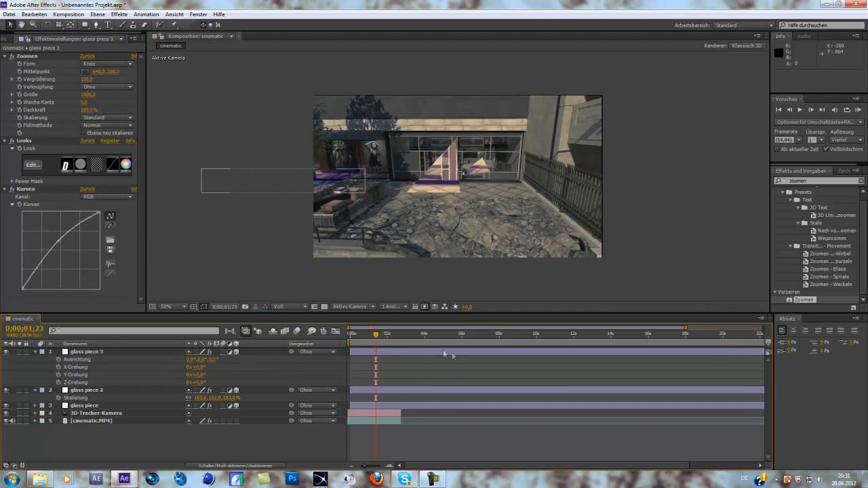
At 0;00;01;24, soften the mask edge of the original glass piece layer by raising Weiche Maskenkante a few pixels
{"action": "left_click_drag", "start_coordinate": [376, 334], "coordinate": [360, 337]}
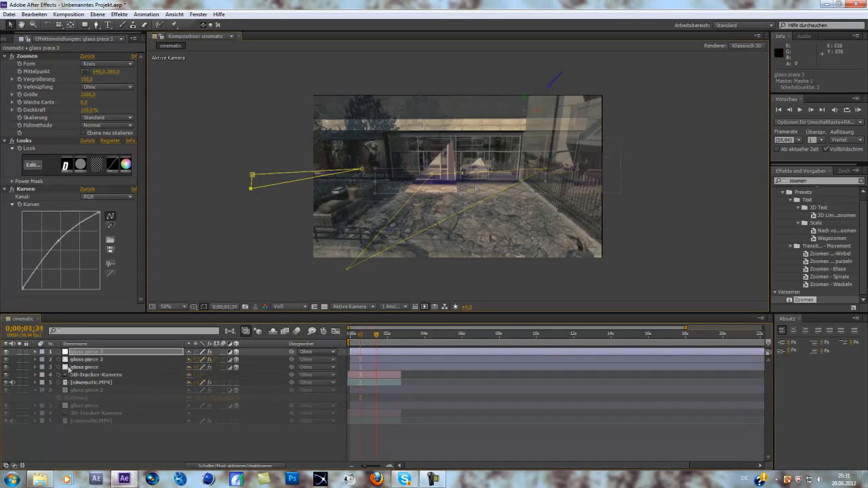
{"action": "left_click", "coordinate": [74, 368]}
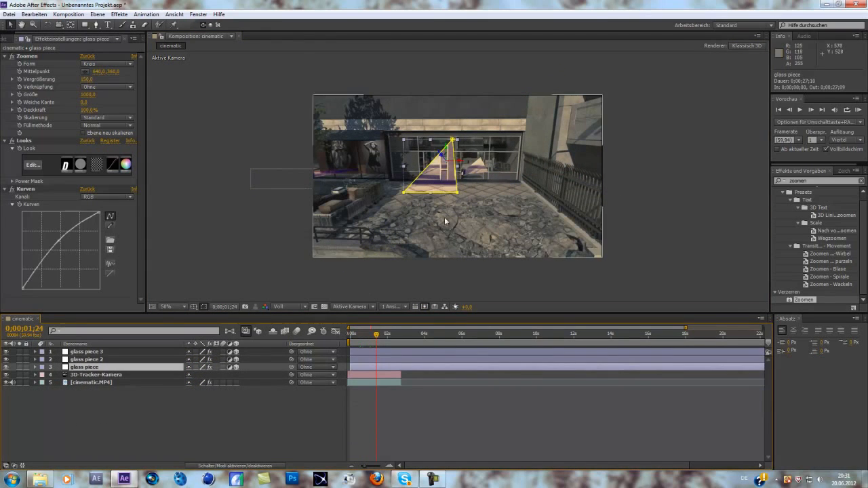
{"action": "left_click", "coordinate": [426, 272]}
{"action": "key", "text": "period"}
{"action": "key", "text": "period"}
{"action": "key", "text": "period"}
{"action": "key", "text": "period"}
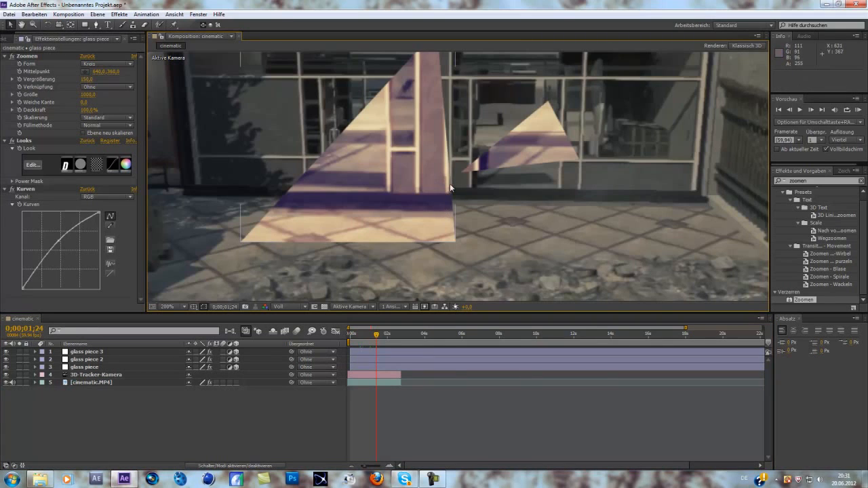
{"action": "left_click", "coordinate": [79, 368]}
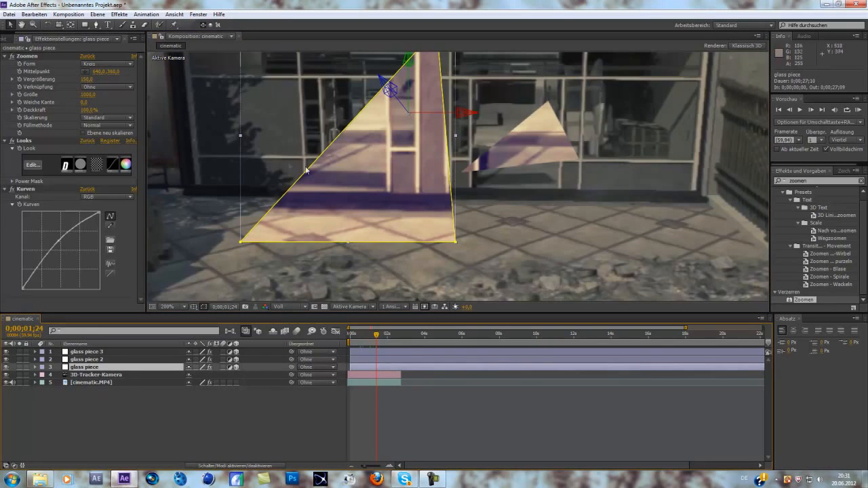
{"action": "key", "text": "m"}
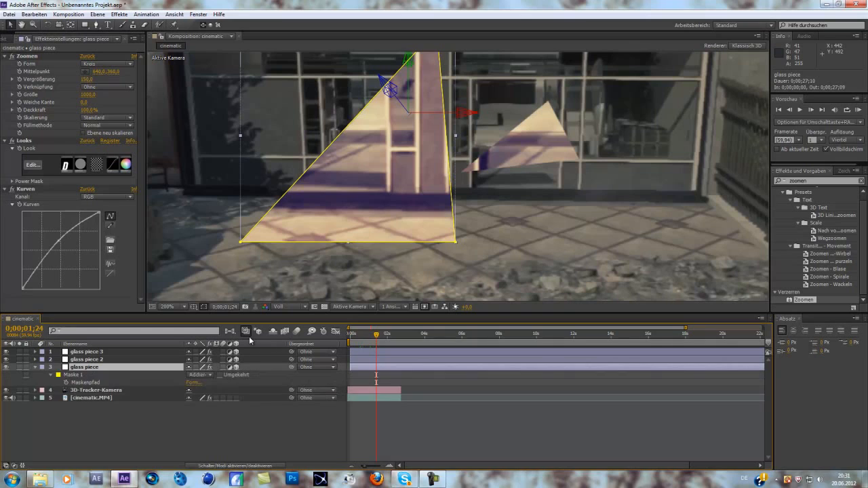
{"action": "left_click", "coordinate": [51, 375]}
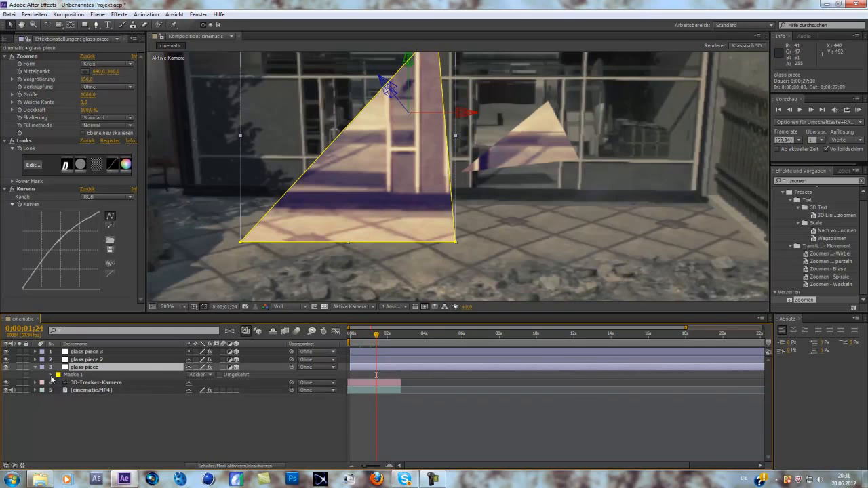
{"action": "left_click", "coordinate": [50, 375]}
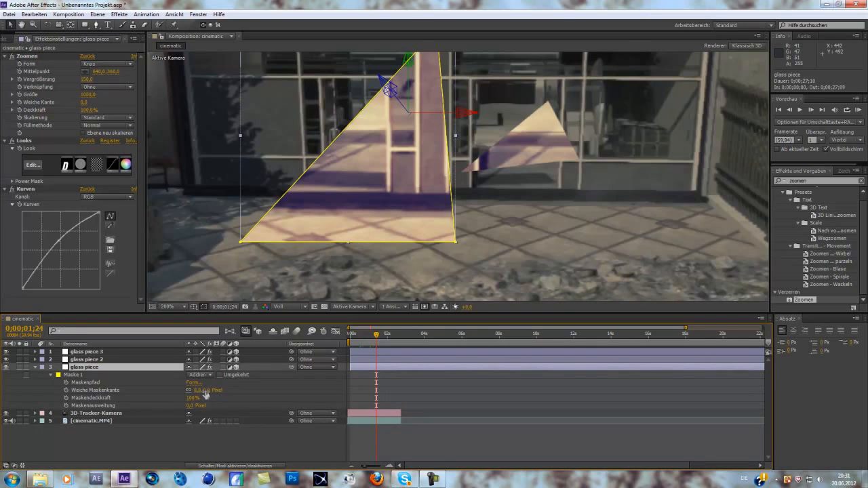
{"action": "left_click_drag", "start_coordinate": [206, 394], "coordinate": [208, 392]}
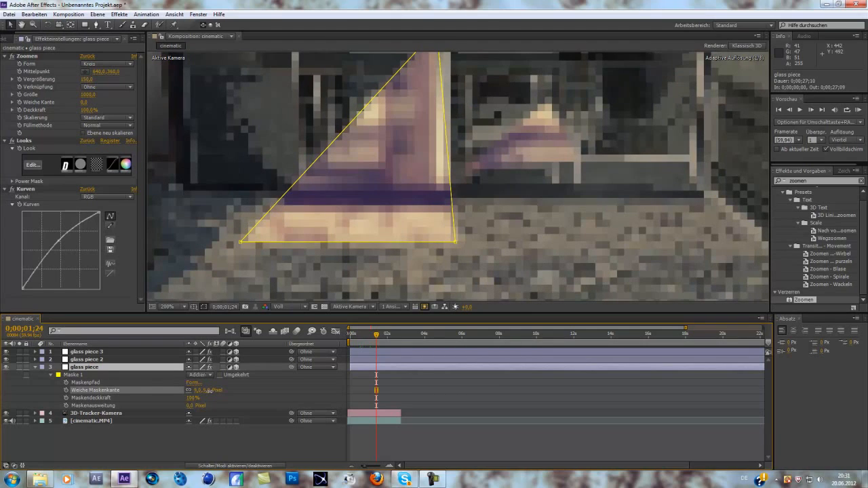
{"action": "left_click_drag", "start_coordinate": [208, 392], "coordinate": [211, 390]}
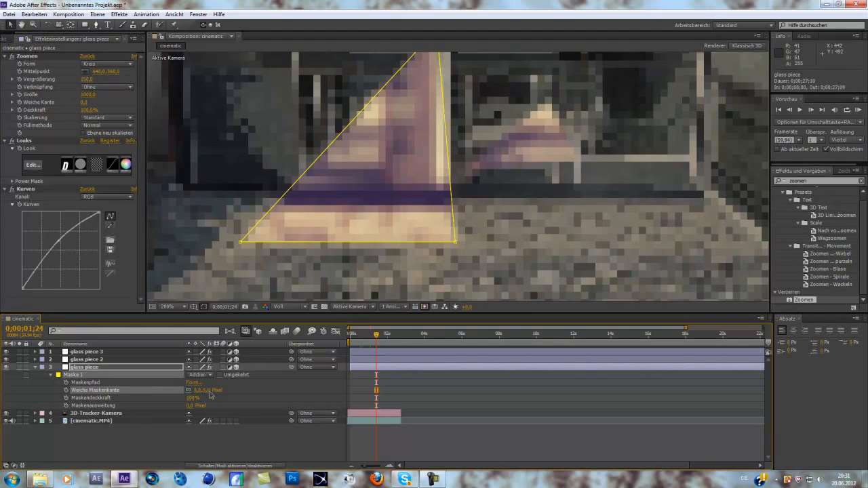
At 0;00;00;57, create a new adjustment layer above all layers and apply the Magic Bullet Looks effect to it
{"action": "left_click", "coordinate": [454, 109]}
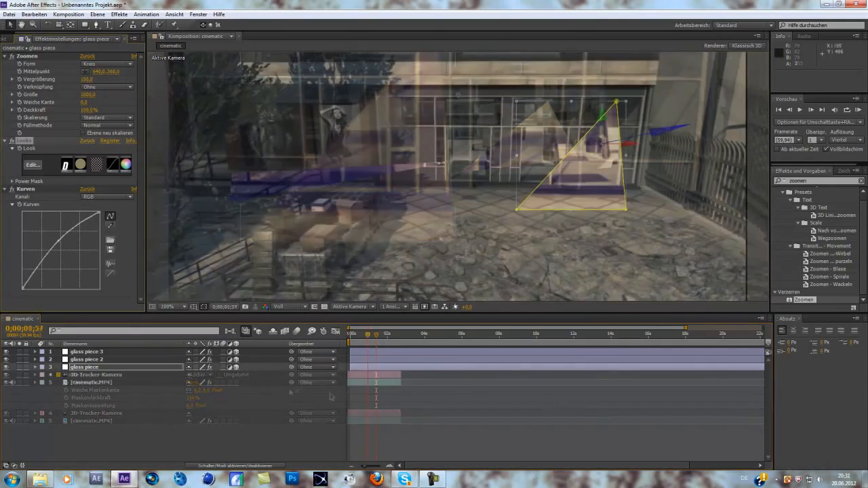
{"action": "right_click", "coordinate": [186, 408]}
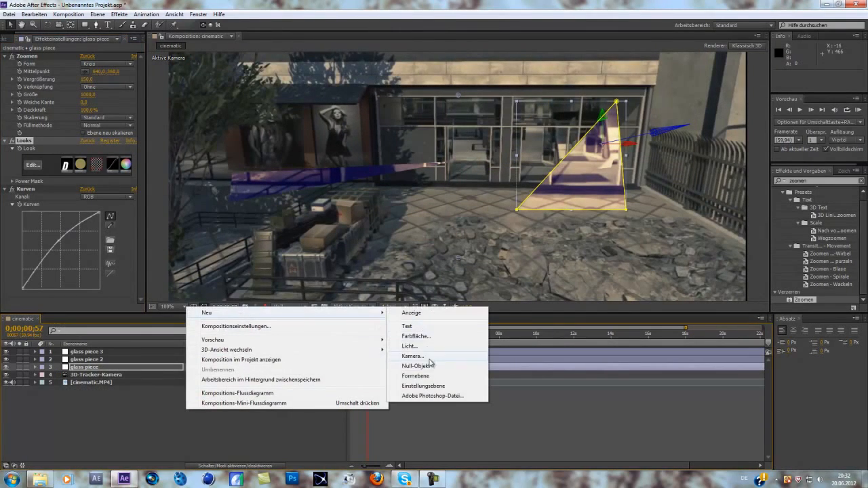
{"action": "left_click", "coordinate": [435, 385]}
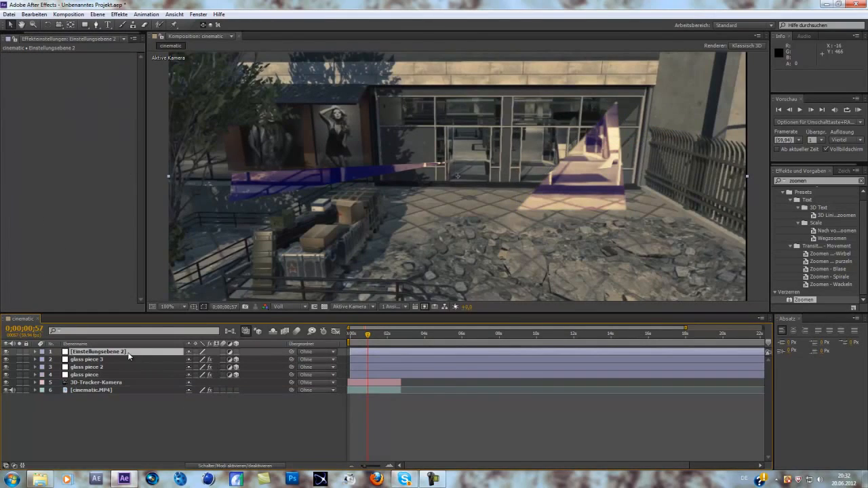
{"action": "right_click", "coordinate": [128, 353]}
{"action": "mouse_move", "coordinate": [169, 145]}
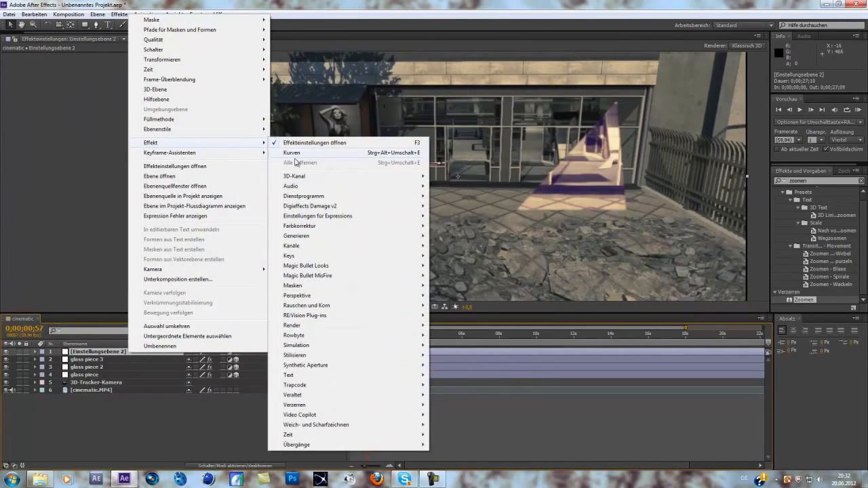
{"action": "mouse_move", "coordinate": [312, 314]}
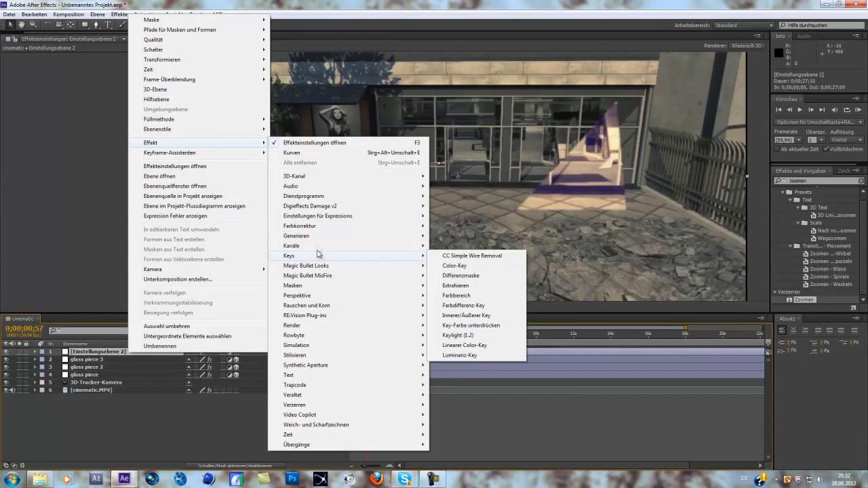
{"action": "mouse_move", "coordinate": [335, 266]}
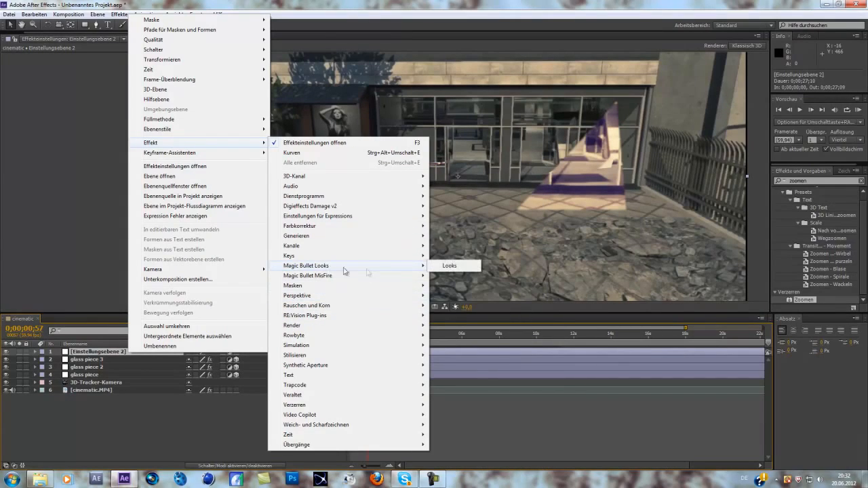
{"action": "left_click", "coordinate": [454, 267]}
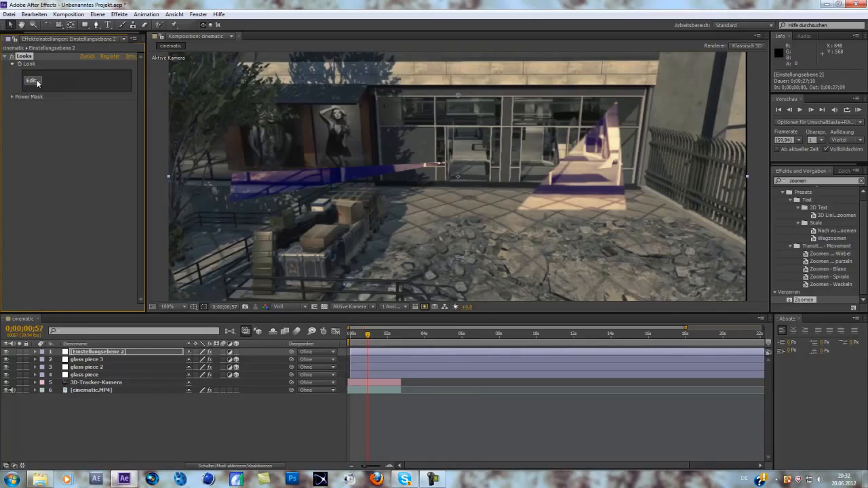
Give the adjustment layer's Looks effect the Anamorphic Green preset and return to the composition
{"action": "left_click", "coordinate": [32, 81]}
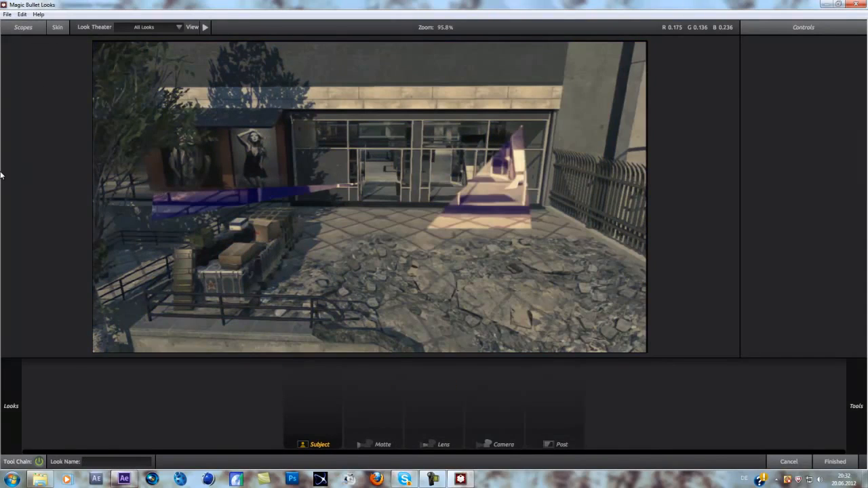
{"action": "mouse_move", "coordinate": [2, 175]}
{"action": "scroll", "coordinate": [120, 205], "scroll_direction": "up", "scroll_amount": 5}
{"action": "scroll", "coordinate": [119, 206], "scroll_direction": "up", "scroll_amount": 10}
{"action": "scroll", "coordinate": [120, 210], "scroll_direction": "up", "scroll_amount": 5}
{"action": "scroll", "coordinate": [120, 206], "scroll_direction": "up", "scroll_amount": 3}
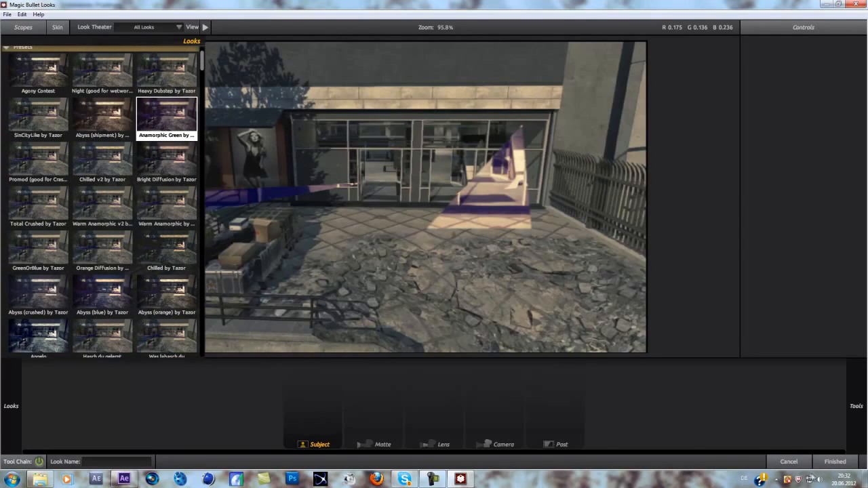
{"action": "left_click", "coordinate": [167, 115]}
{"action": "left_click", "coordinate": [834, 461]}
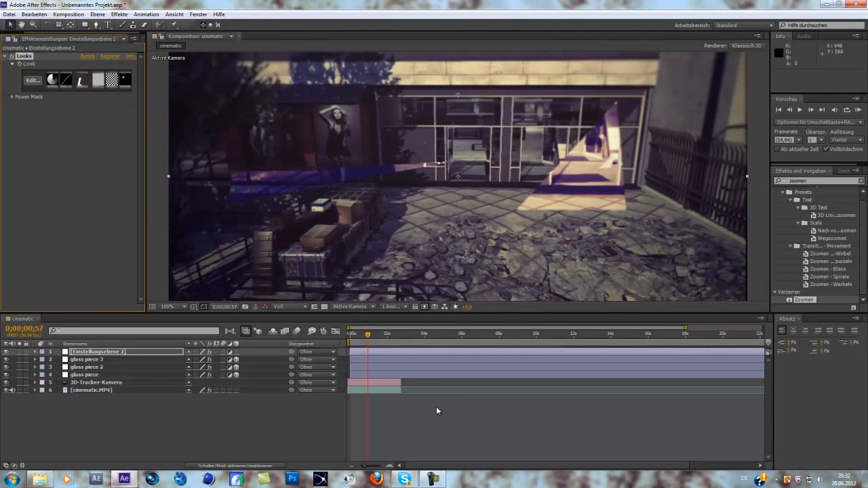
At 0;00;01;11, add a text layer reading "Tutorial" and place it directly below the glass piece layers
{"action": "scroll", "coordinate": [509, 229], "scroll_direction": "down", "scroll_amount": 2}
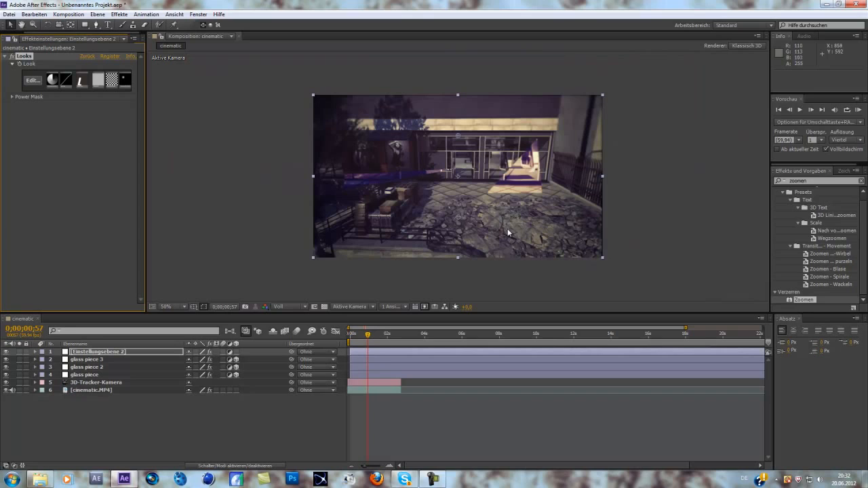
{"action": "left_click_drag", "start_coordinate": [507, 228], "coordinate": [474, 218]}
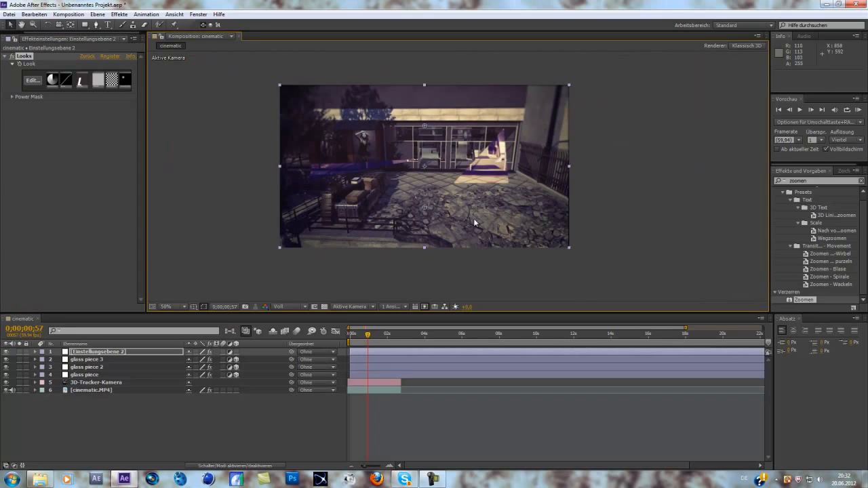
{"action": "left_click_drag", "start_coordinate": [368, 335], "coordinate": [372, 335]}
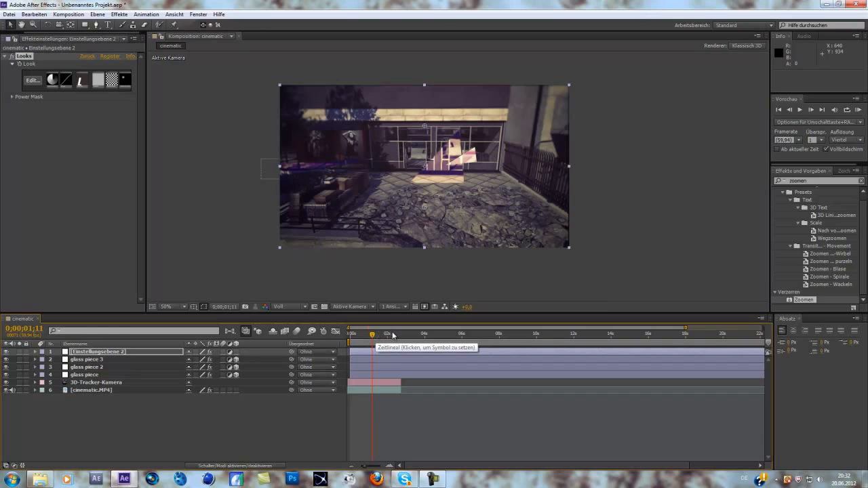
{"action": "right_click", "coordinate": [141, 415]}
{"action": "mouse_move", "coordinate": [298, 313]}
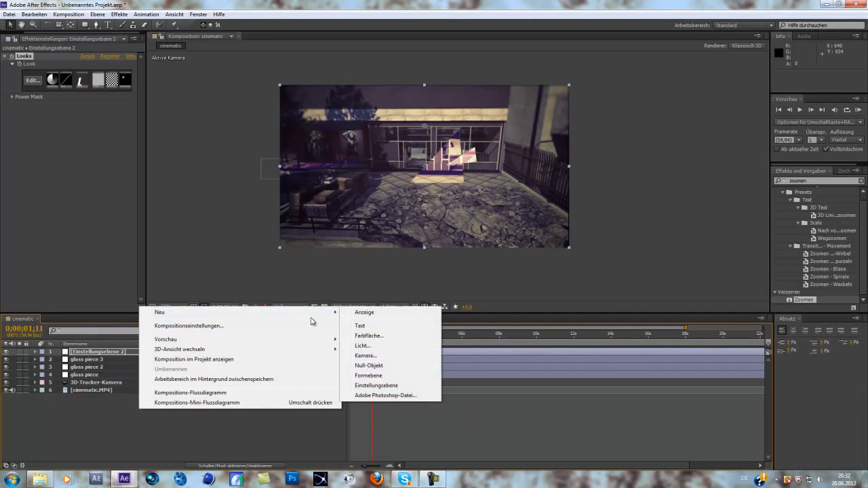
{"action": "left_click", "coordinate": [372, 327]}
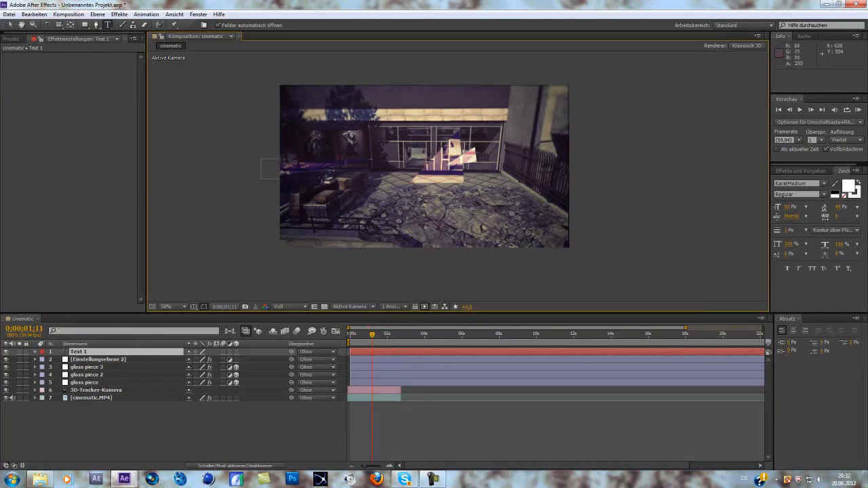
{"action": "left_click", "coordinate": [100, 353]}
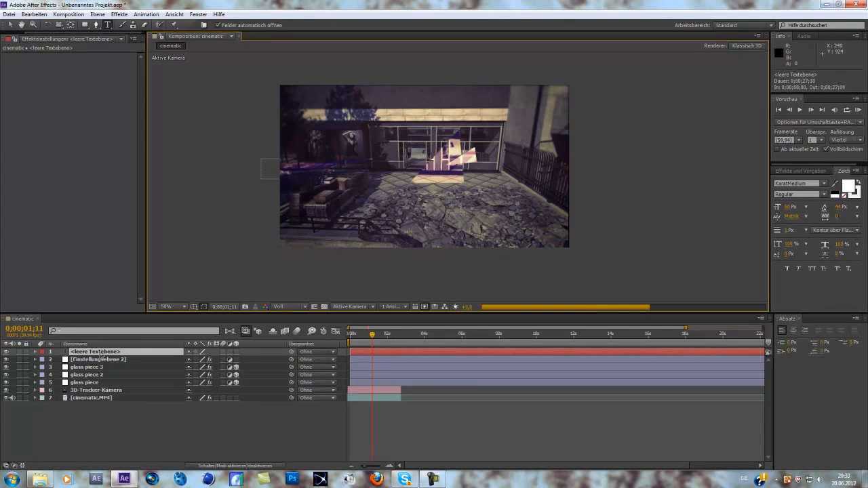
{"action": "type", "text": "Tuto"}
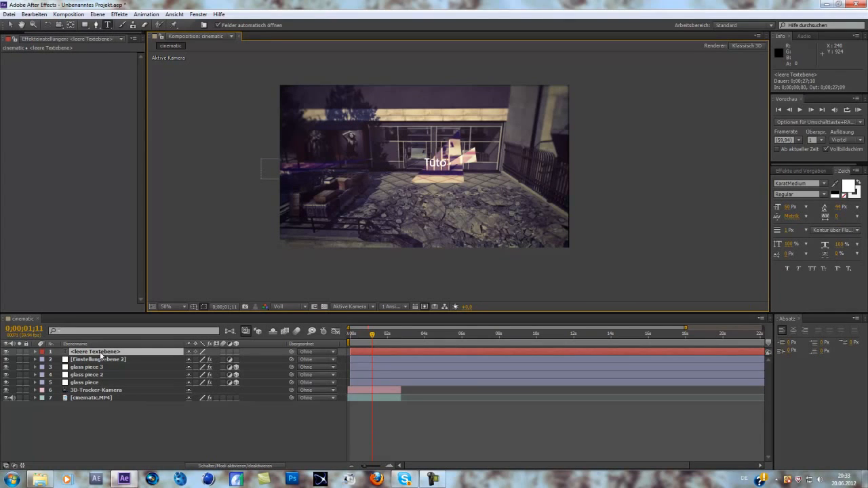
{"action": "type", "text": "rial"}
{"action": "left_click", "coordinate": [123, 435]}
{"action": "left_click_drag", "start_coordinate": [80, 351], "coordinate": [82, 388]}
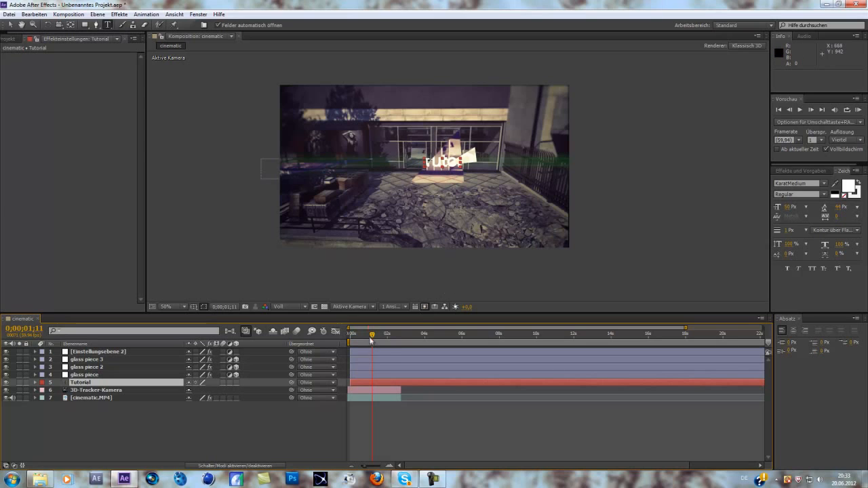
Make the Tutorial text a 3D layer and, at 0;00;01;07, move it along the X axis to 994
{"action": "left_click_drag", "start_coordinate": [372, 337], "coordinate": [369, 337]}
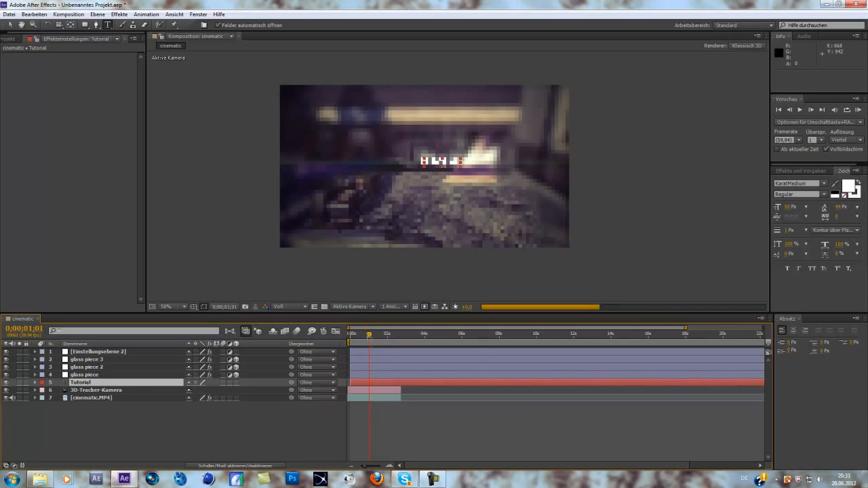
{"action": "left_click", "coordinate": [236, 383]}
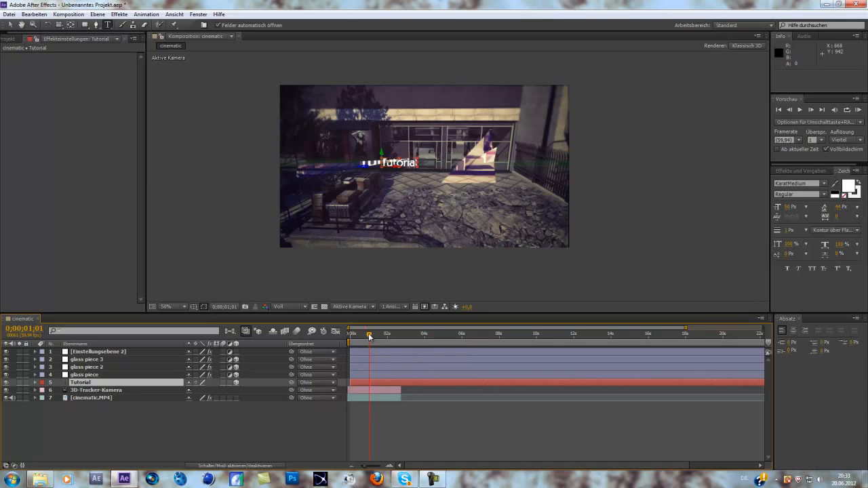
{"action": "left_click_drag", "start_coordinate": [370, 337], "coordinate": [371, 337]}
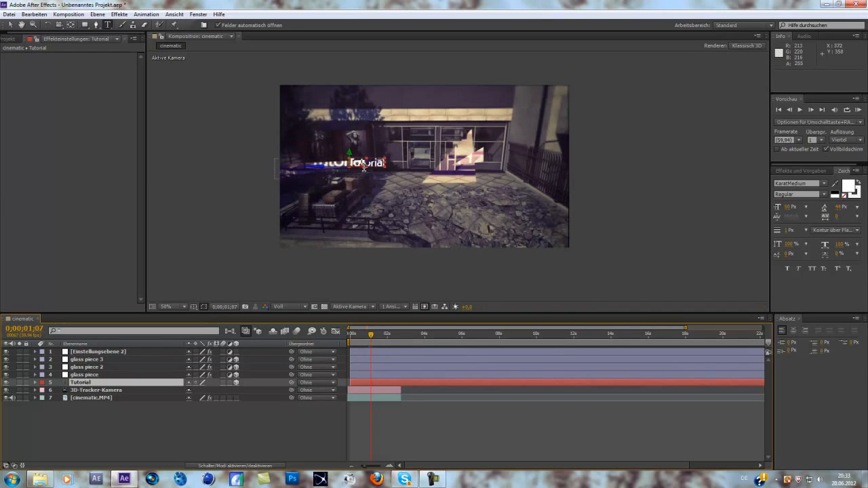
{"action": "key", "text": "v"}
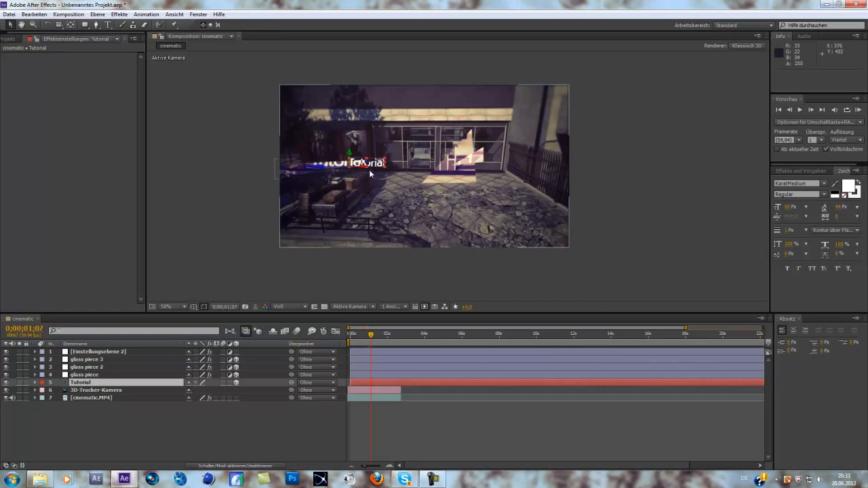
{"action": "left_click_drag", "start_coordinate": [367, 170], "coordinate": [442, 182]}
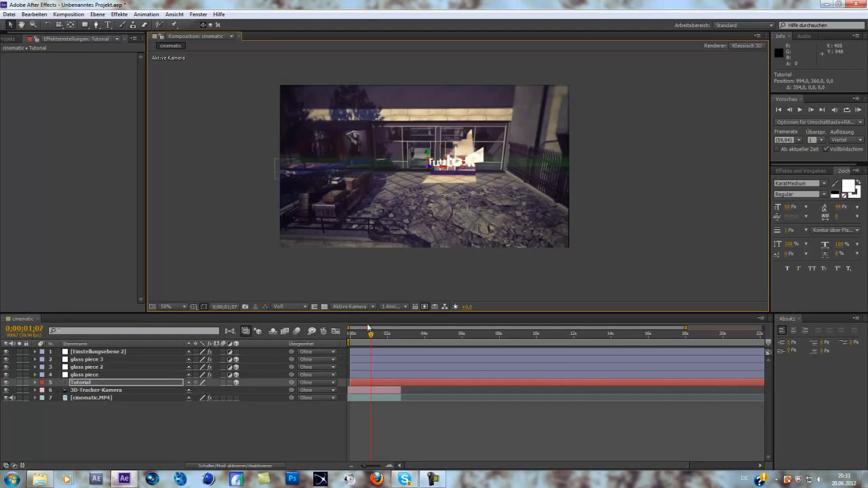
At 0;00;00;49, undo a trial depth shift of the Tutorial text and move it along the X axis to 816 instead
{"action": "left_click_drag", "start_coordinate": [372, 335], "coordinate": [366, 336]}
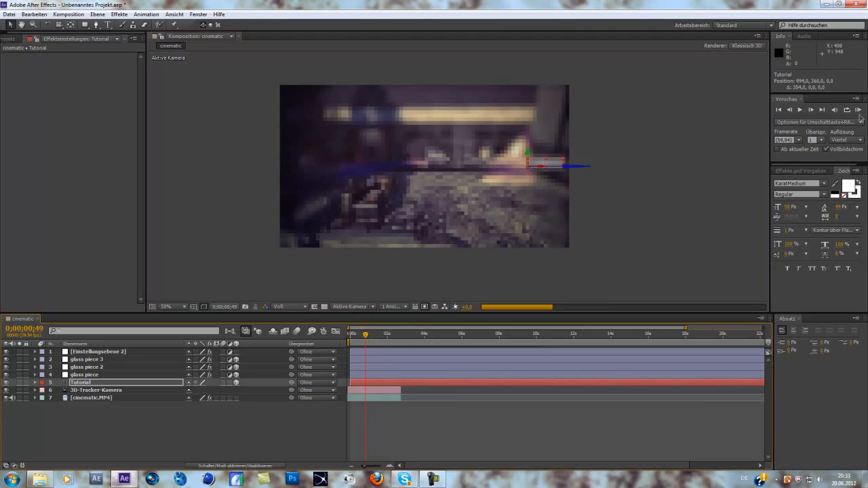
{"action": "left_click_drag", "start_coordinate": [578, 171], "coordinate": [528, 172]}
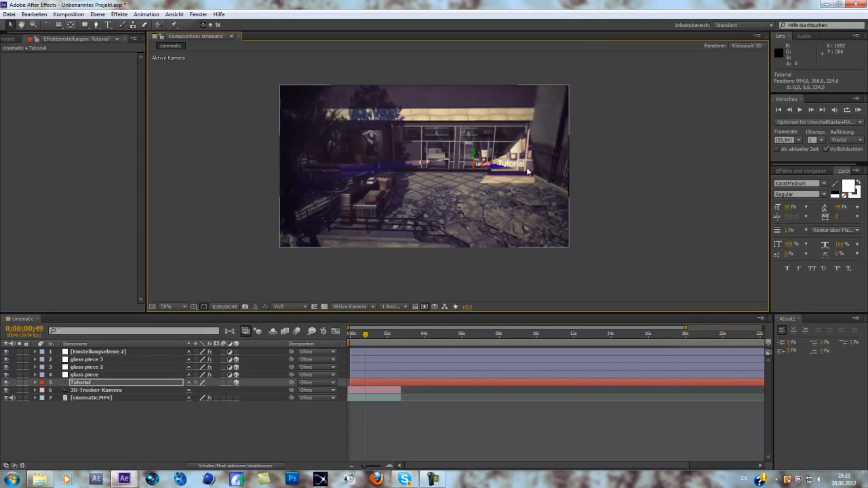
{"action": "key", "text": "ctrl+z"}
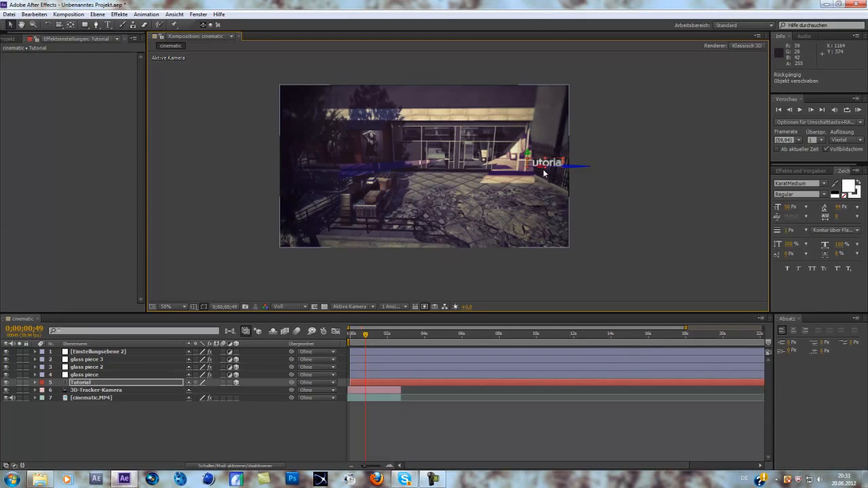
{"action": "left_click_drag", "start_coordinate": [547, 173], "coordinate": [507, 171]}
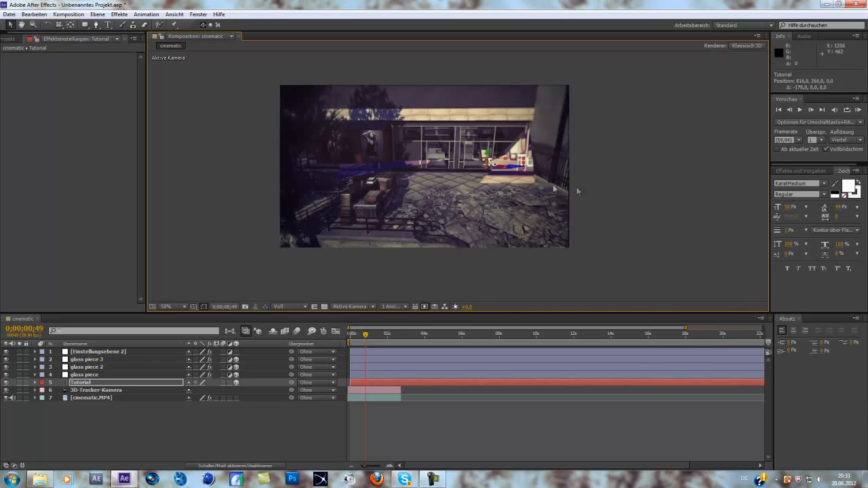
Run a RAM preview from 0;00;00;49 to check how the Tutorial text sits in the tracked scene
{"action": "left_click", "coordinate": [859, 111]}
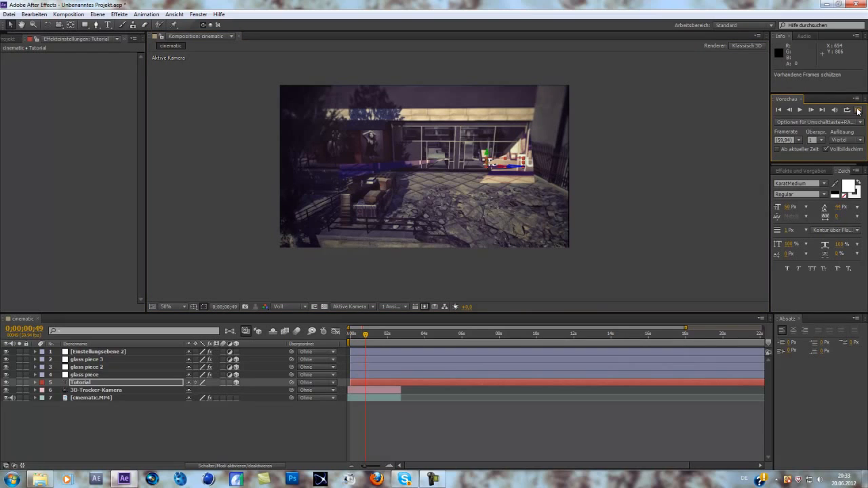
{"action": "left_click", "coordinate": [859, 112]}
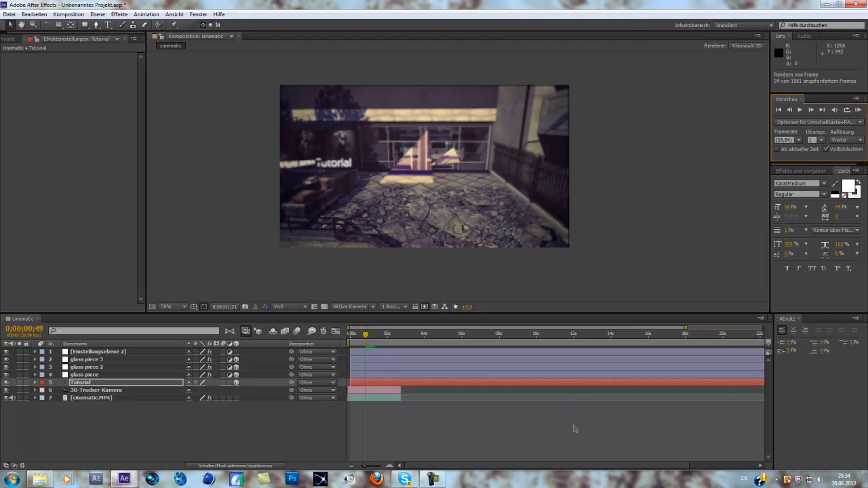
{"action": "key", "text": "space"}
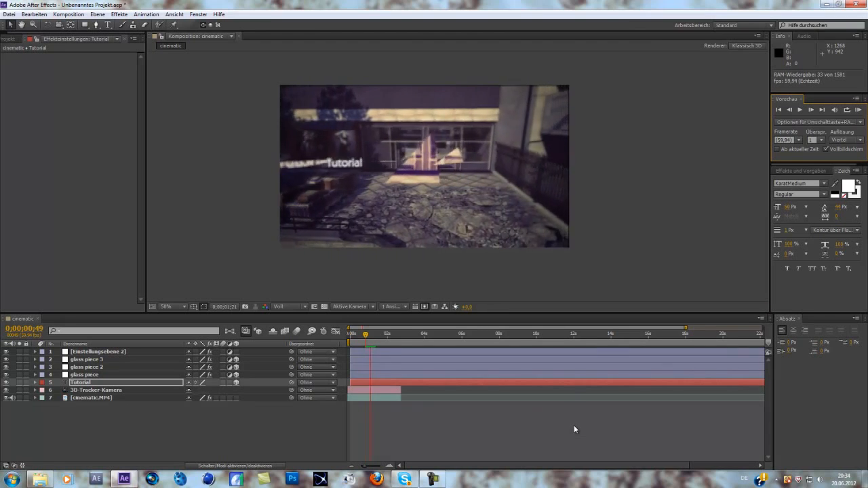
{"action": "key", "text": "space"}
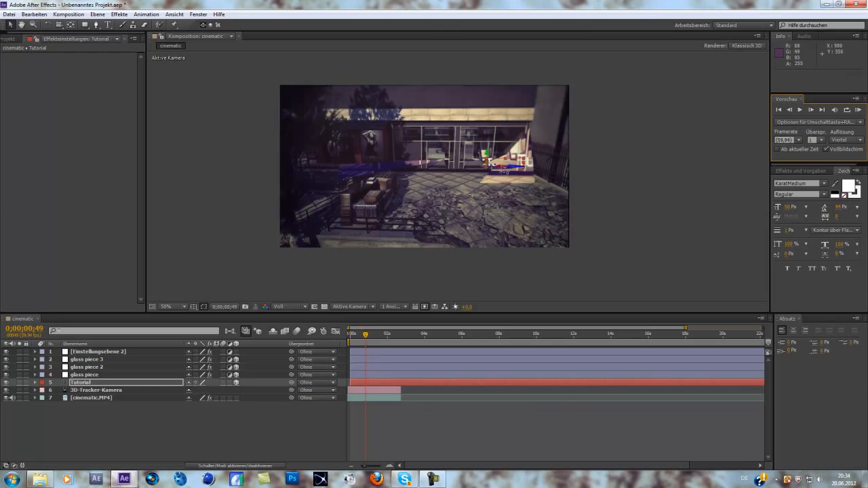
Try the Tutorial text at a Z position of 110, and delete the text layer from the composition
{"action": "left_click_drag", "start_coordinate": [516, 171], "coordinate": [488, 164]}
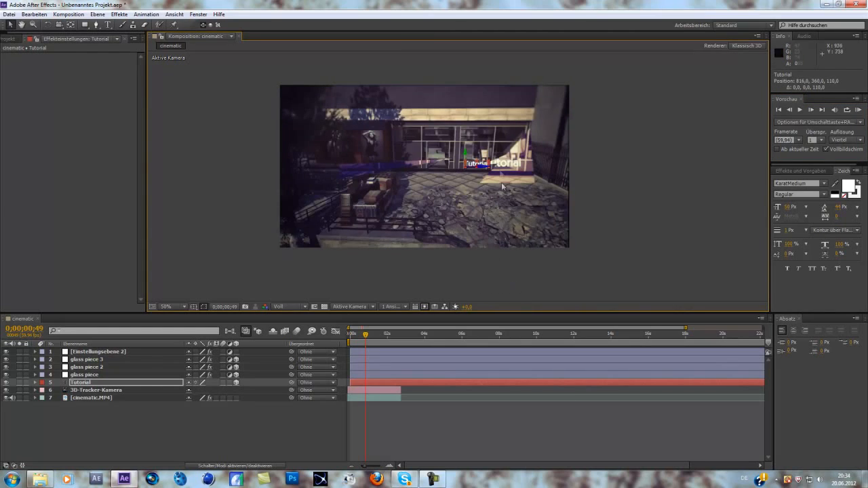
{"action": "key", "text": "Return"}
{"action": "left_click", "coordinate": [81, 384]}
{"action": "key", "text": "Delete"}
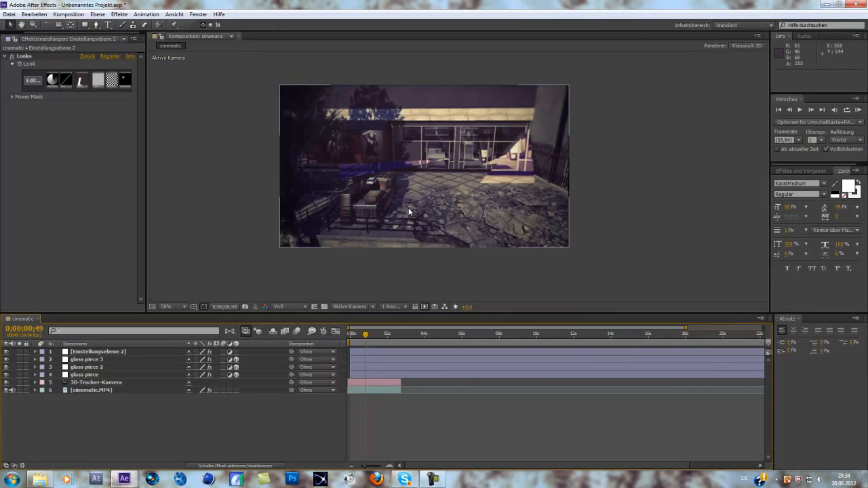
{"action": "left_click", "coordinate": [370, 168]}
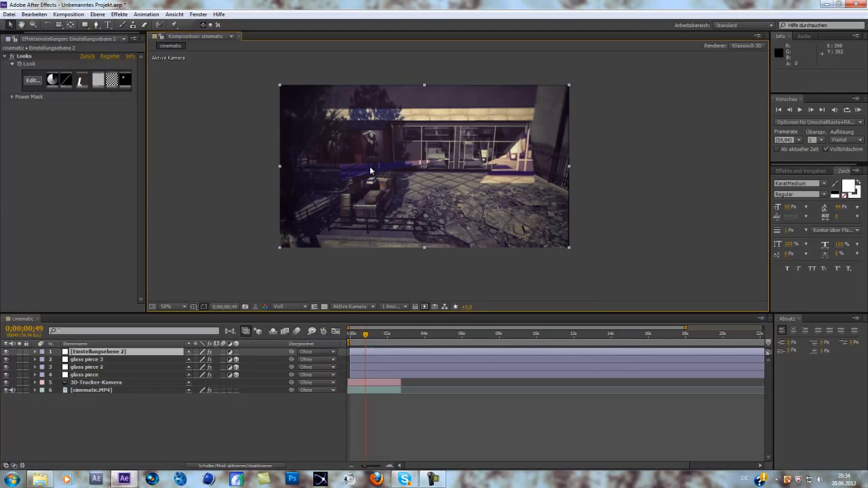